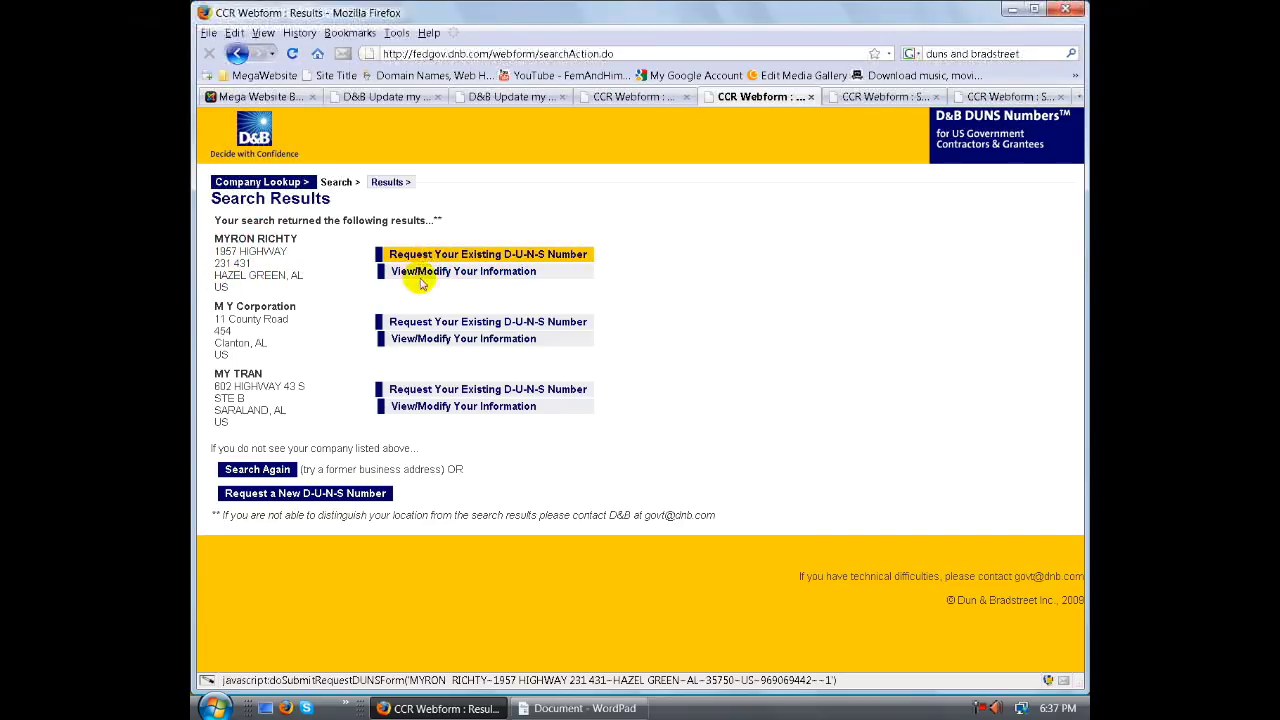
- Start a request for a new D-U-N-S number and review the available legal structure options without choosing one
{"action": "left_click", "coordinate": [291, 494]}
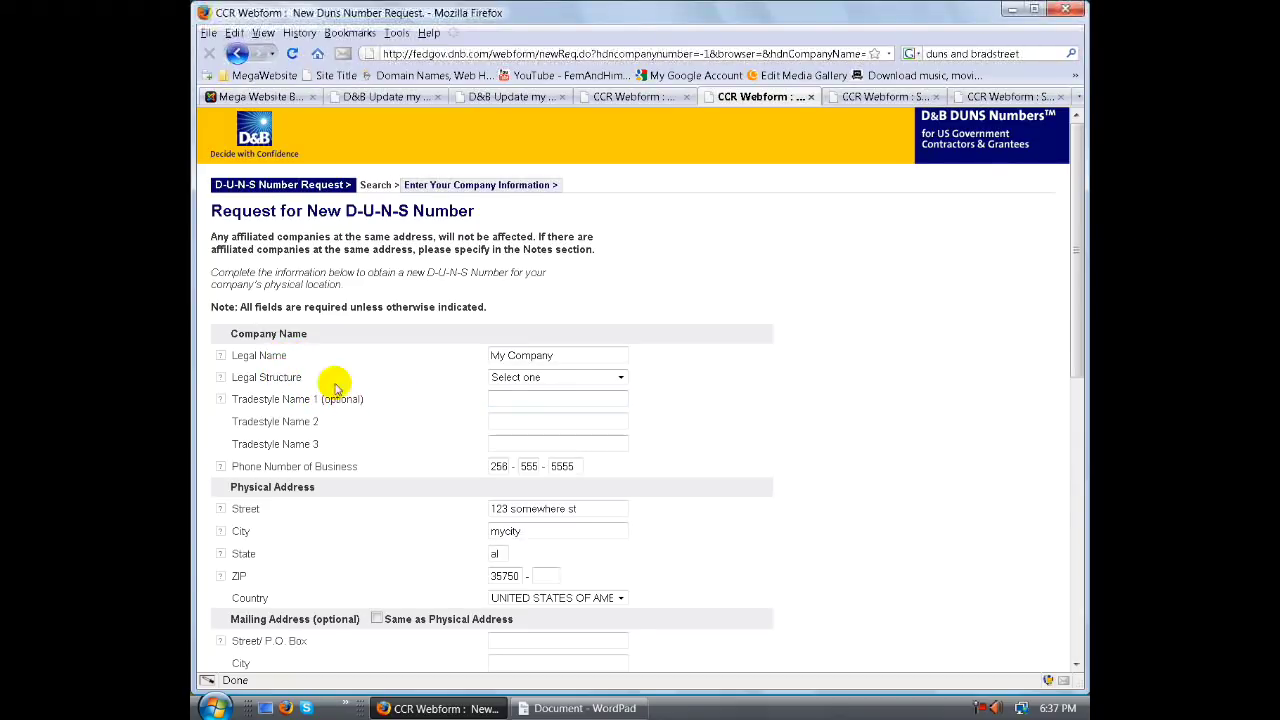
{"action": "left_click", "coordinate": [551, 379]}
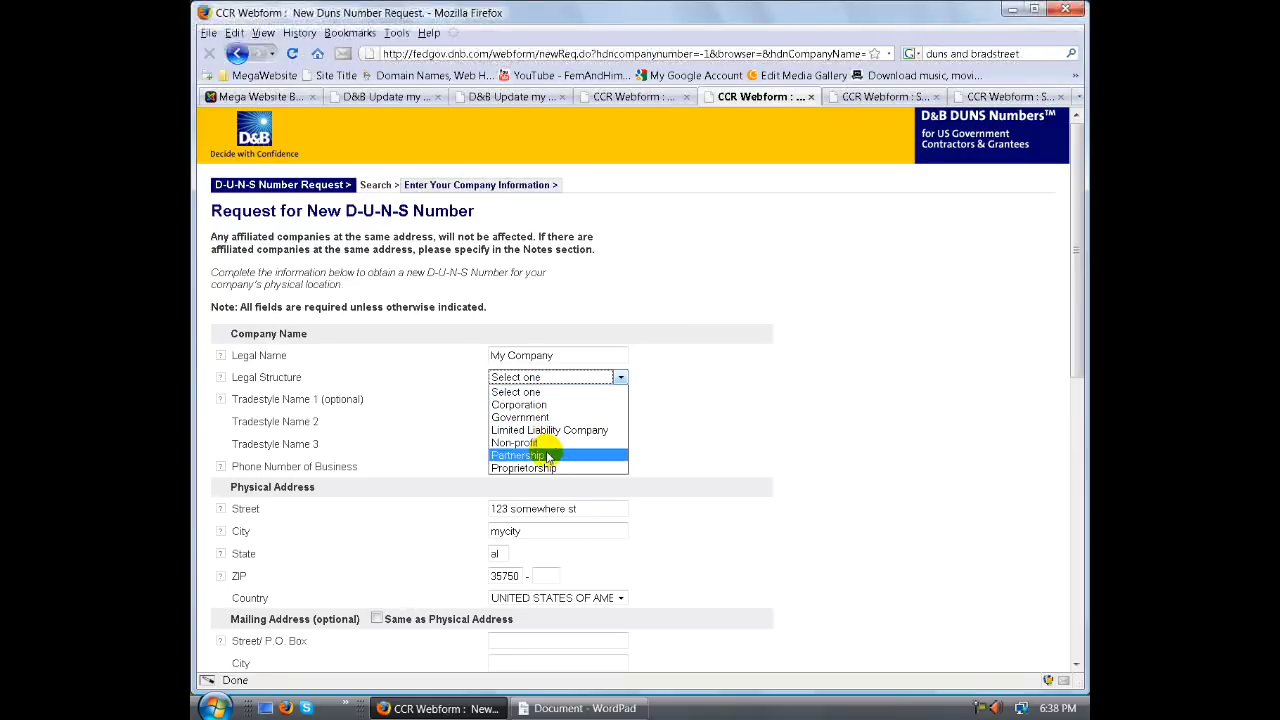
{"action": "left_click", "coordinate": [466, 443]}
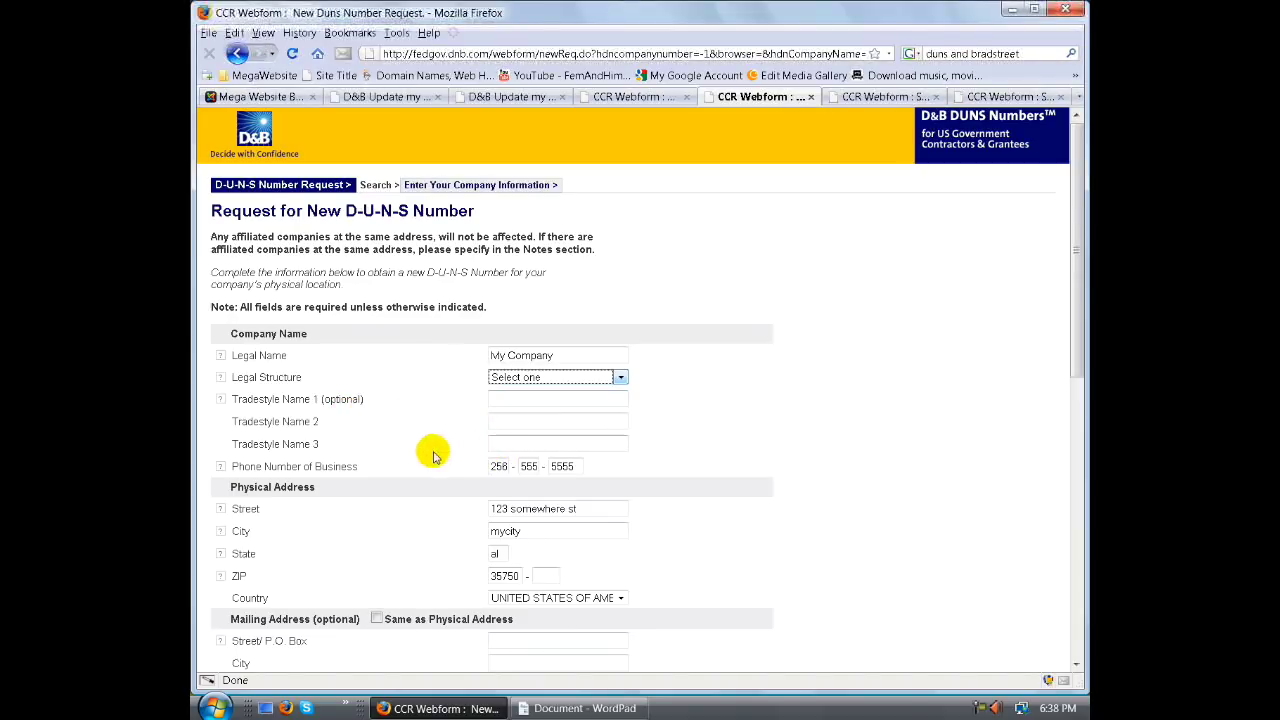
- Mark the company's mailing address as the same as its physical address
{"action": "scroll", "coordinate": [422, 484], "scroll_direction": "down", "scroll_amount": 1}
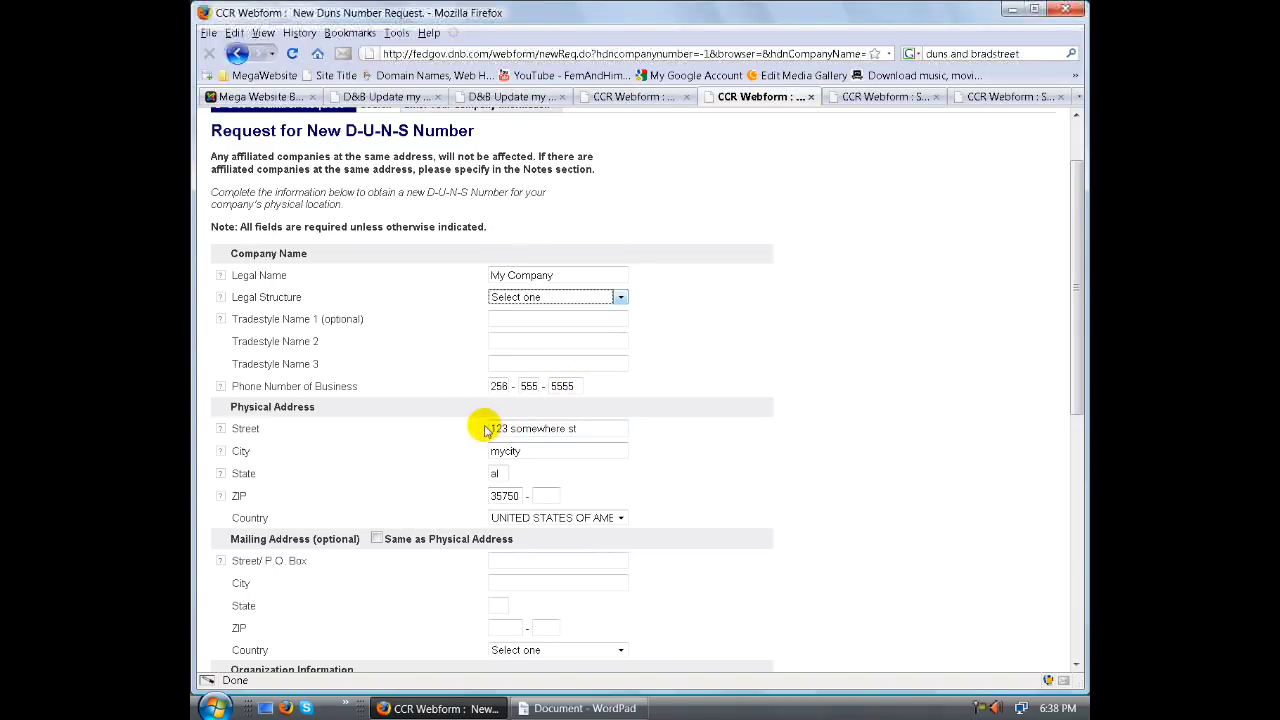
{"action": "left_click", "coordinate": [526, 450]}
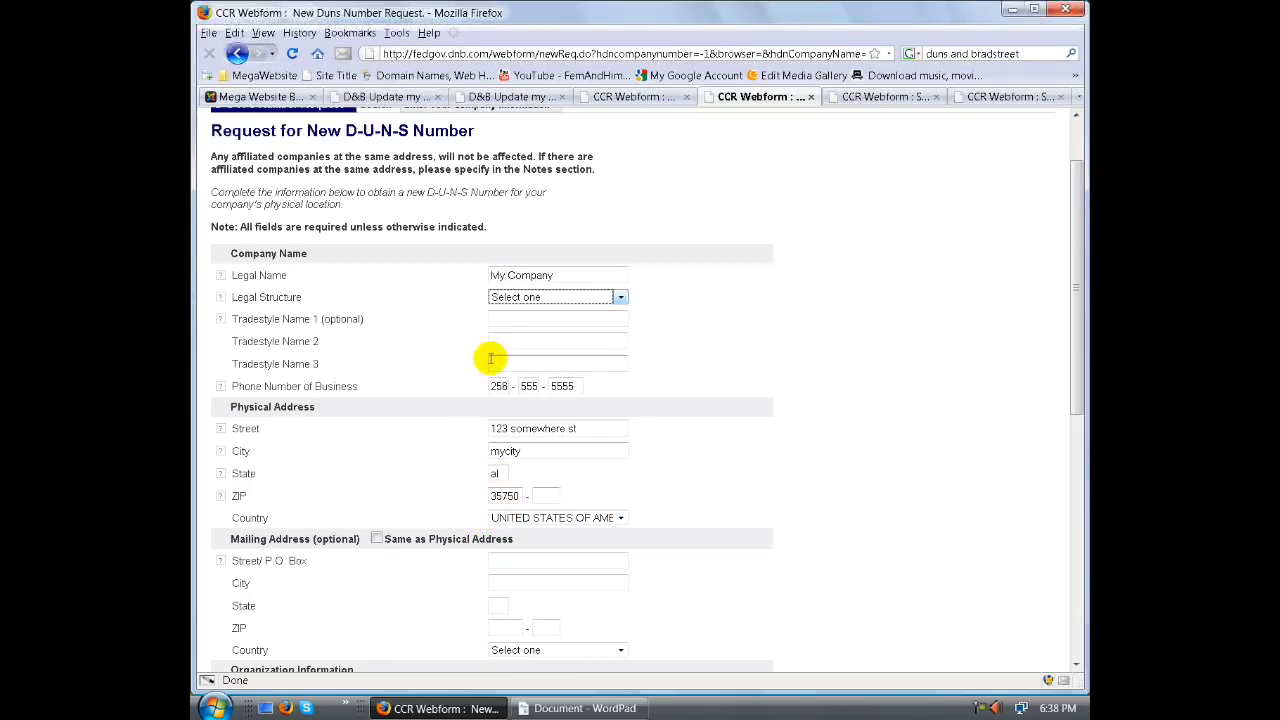
{"action": "scroll", "coordinate": [484, 520], "scroll_direction": "down", "scroll_amount": 3}
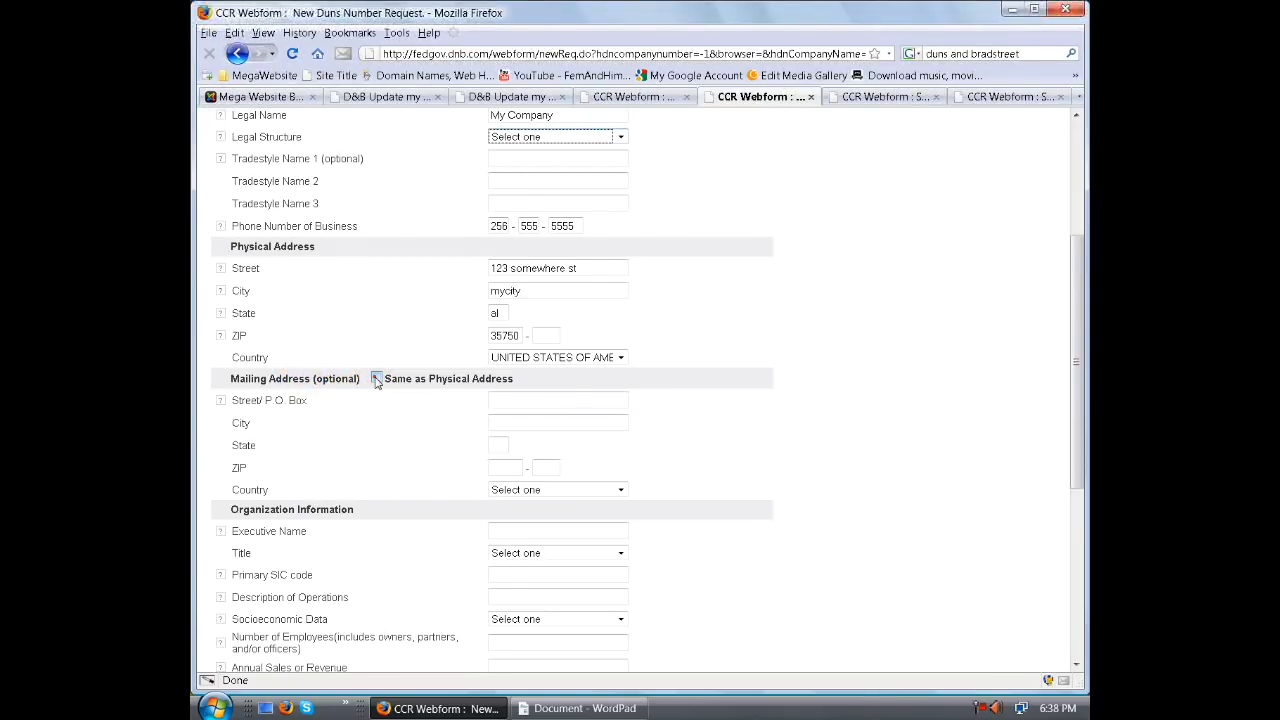
{"action": "left_click", "coordinate": [376, 379]}
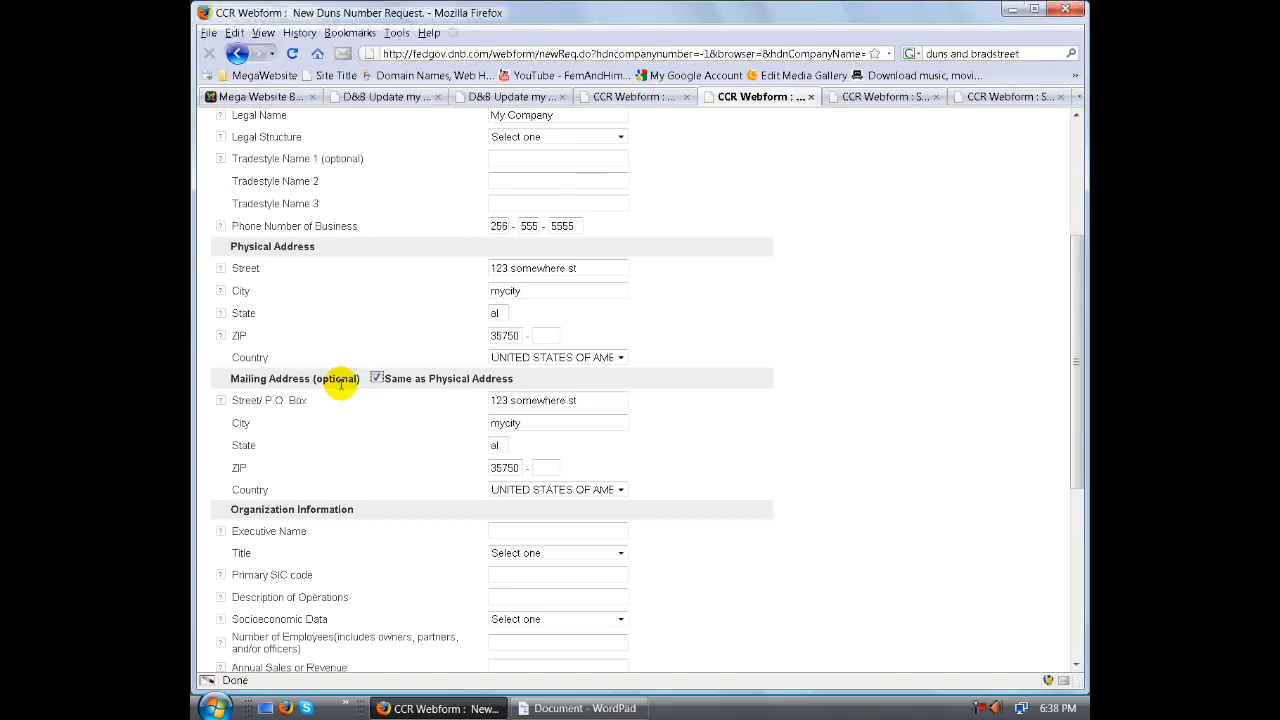
- Enter "Mr owner" as the executive name in the organization information, replacing the autofilled entry
{"action": "scroll", "coordinate": [333, 397], "scroll_direction": "down", "scroll_amount": 3}
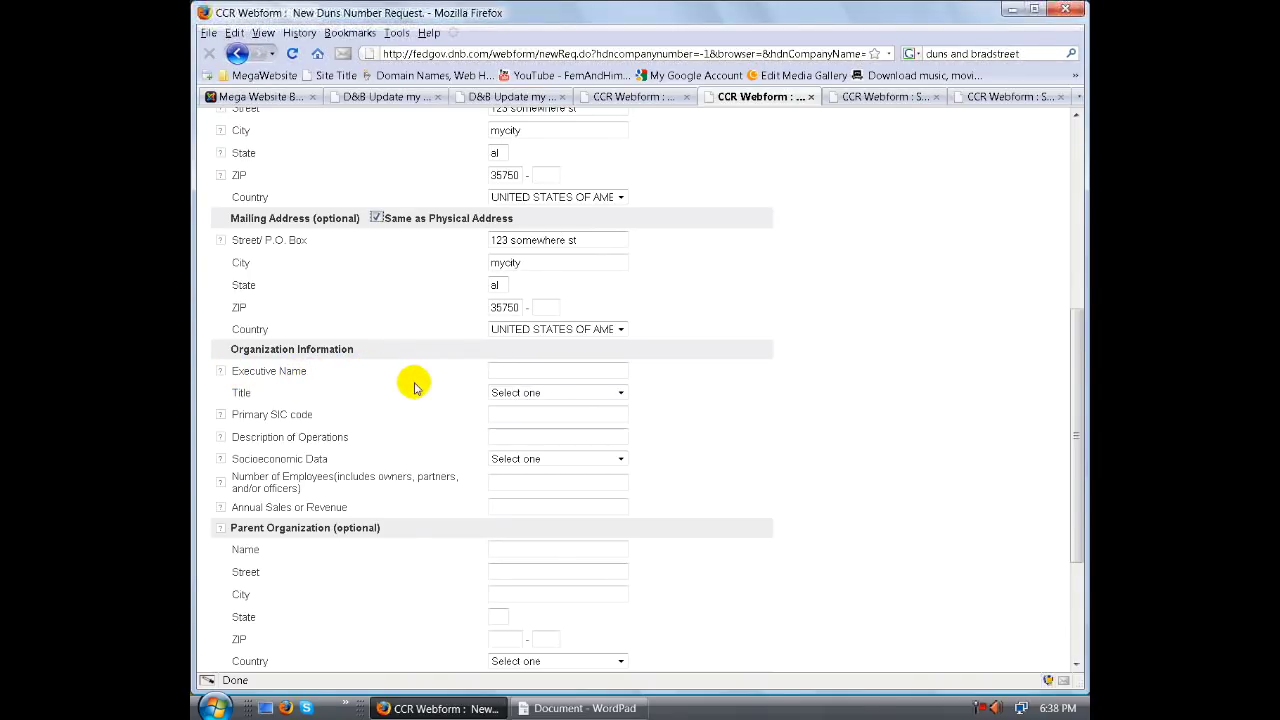
{"action": "double_click", "coordinate": [496, 371]}
{"action": "left_click", "coordinate": [497, 386]}
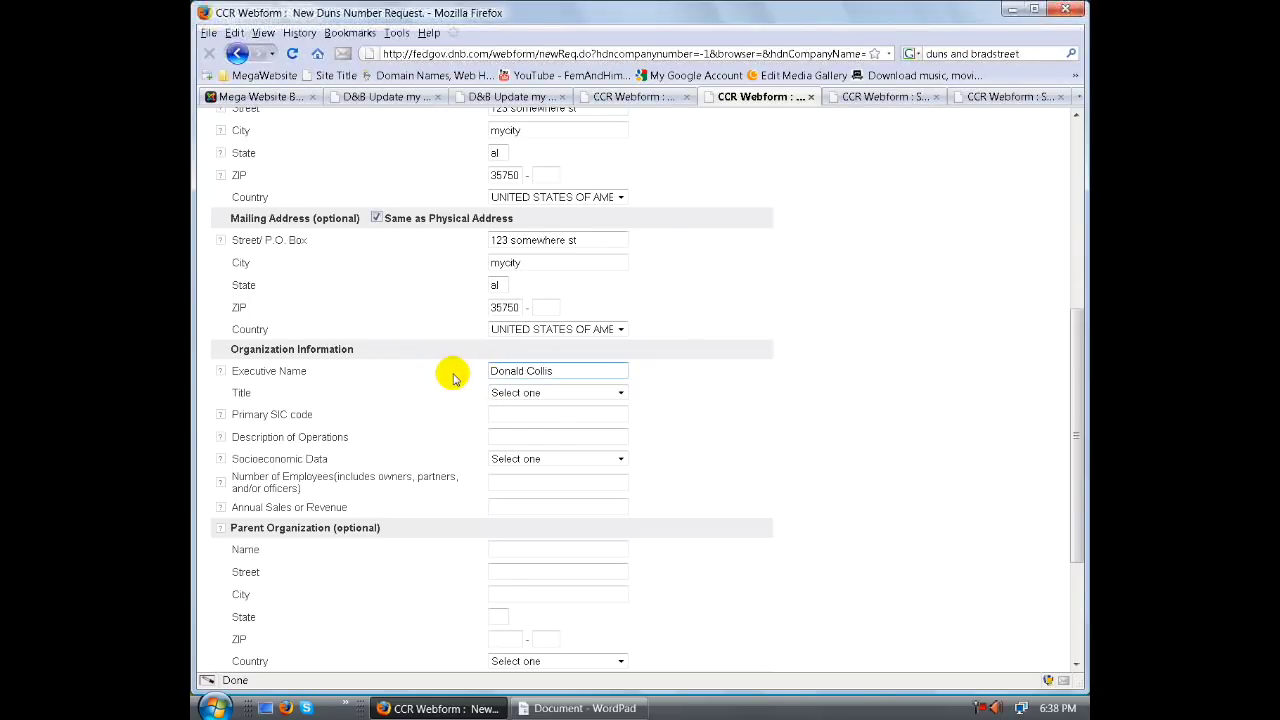
{"action": "key", "text": "ctrl+a"}
{"action": "key", "text": "BackSpace"}
- Look through the available executive titles and set the title to Owner
{"action": "left_click", "coordinate": [540, 393]}
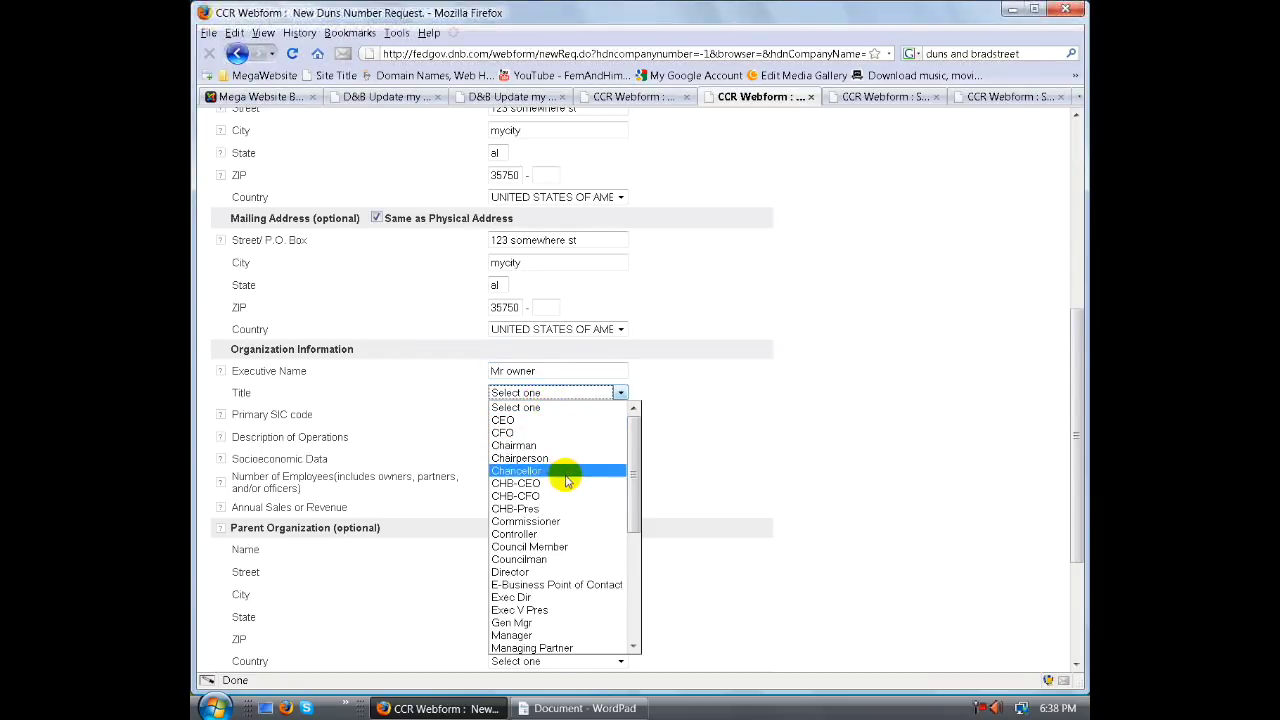
{"action": "scroll", "coordinate": [565, 527], "scroll_direction": "down", "scroll_amount": 4}
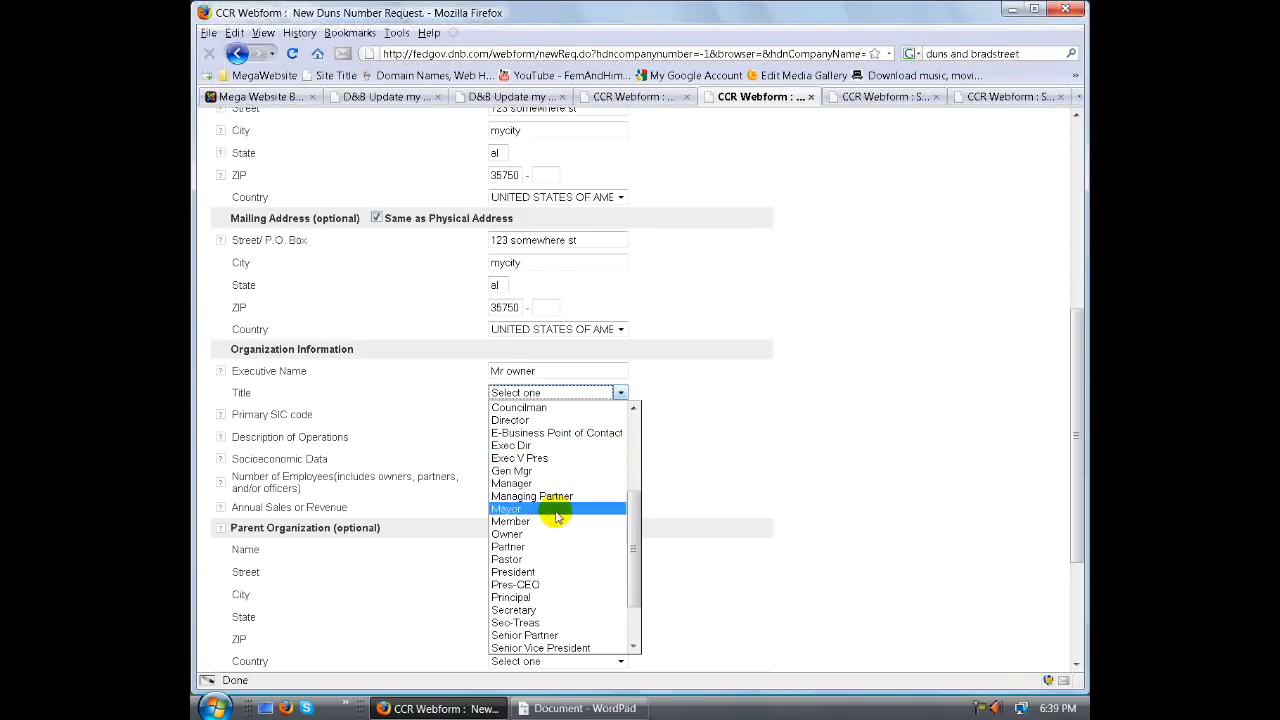
{"action": "scroll", "coordinate": [556, 537], "scroll_direction": "down", "scroll_amount": 2}
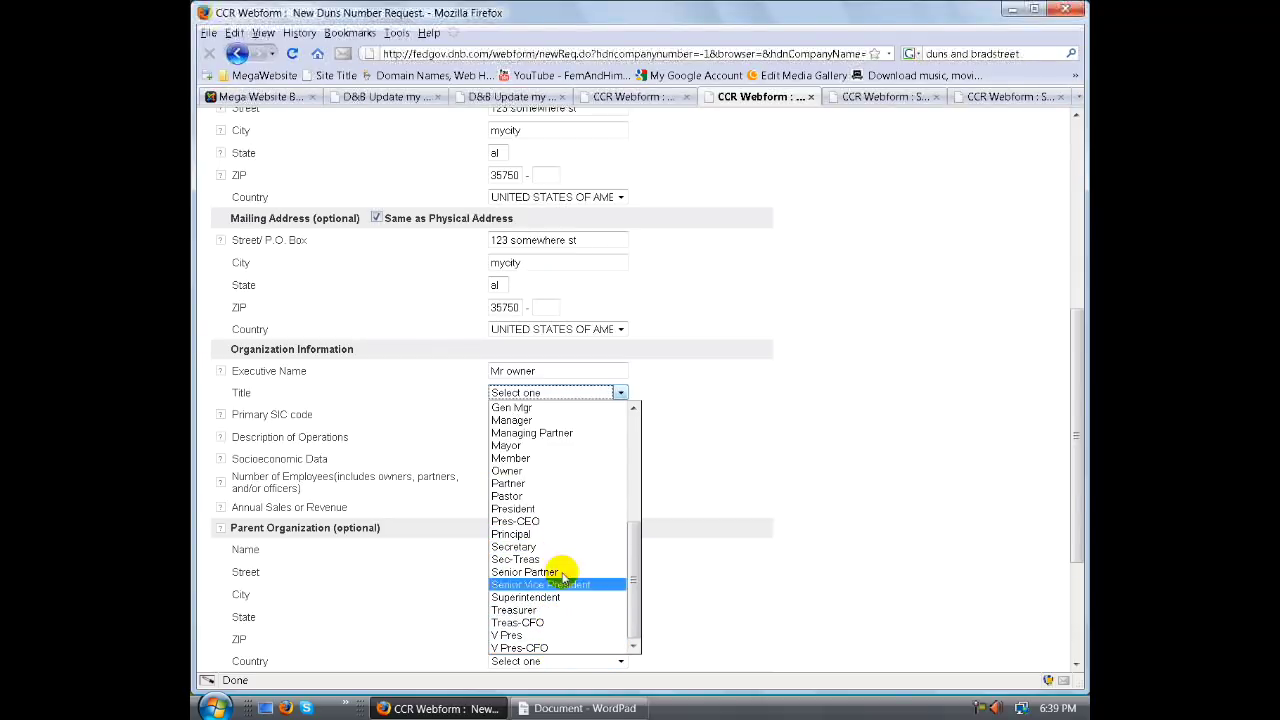
{"action": "scroll", "coordinate": [557, 488], "scroll_direction": "up", "scroll_amount": 4}
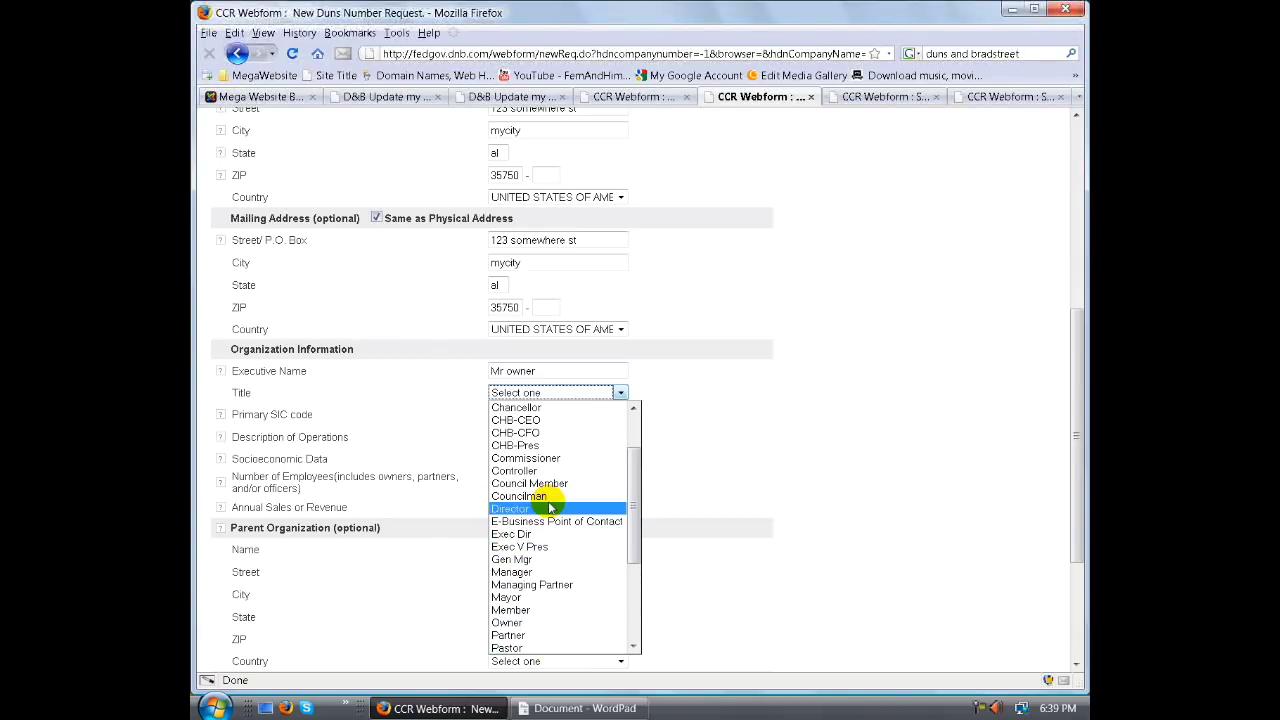
{"action": "scroll", "coordinate": [548, 513], "scroll_direction": "up", "scroll_amount": 2}
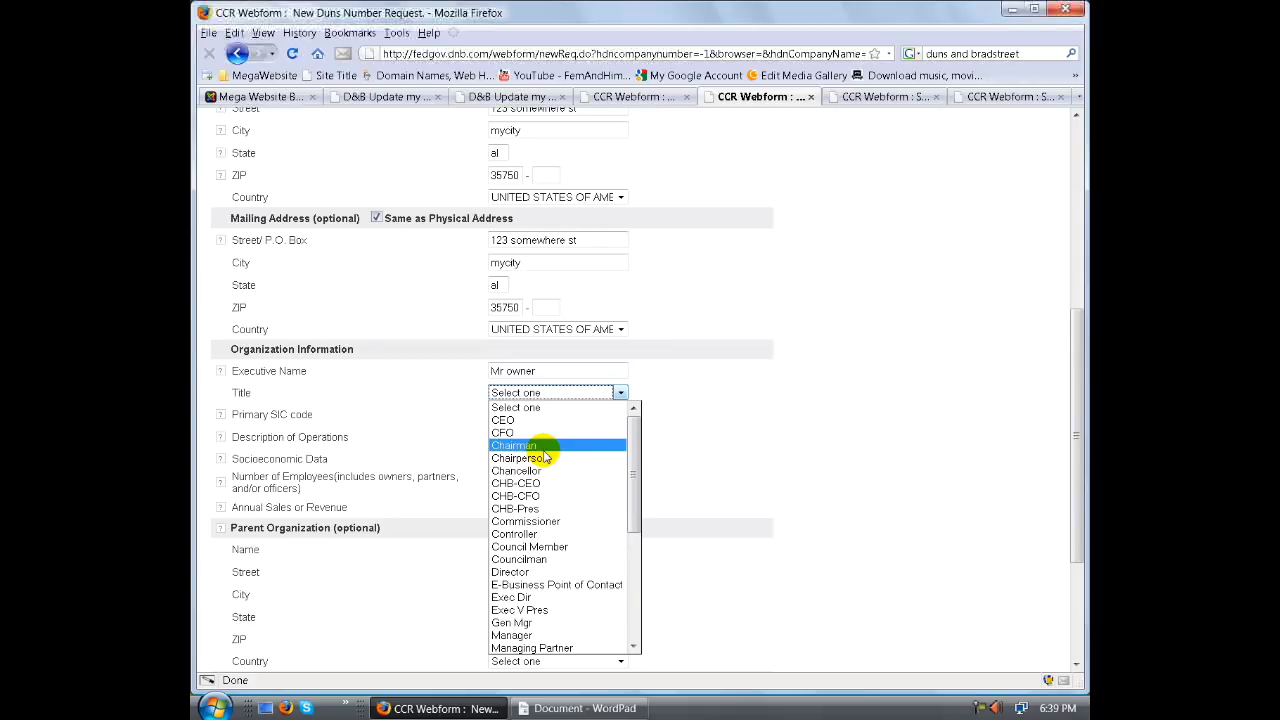
{"action": "scroll", "coordinate": [538, 470], "scroll_direction": "down", "scroll_amount": 3}
{"action": "left_click", "coordinate": [536, 536]}
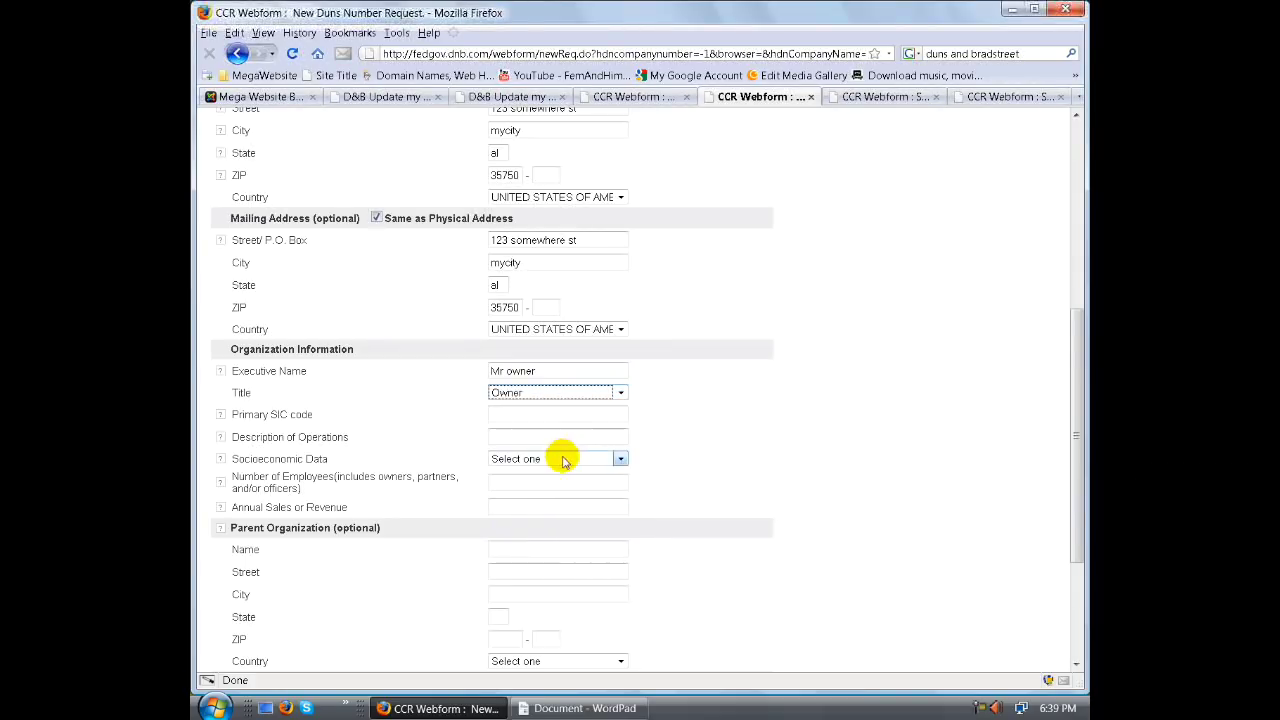
{"action": "left_click", "coordinate": [406, 415]}
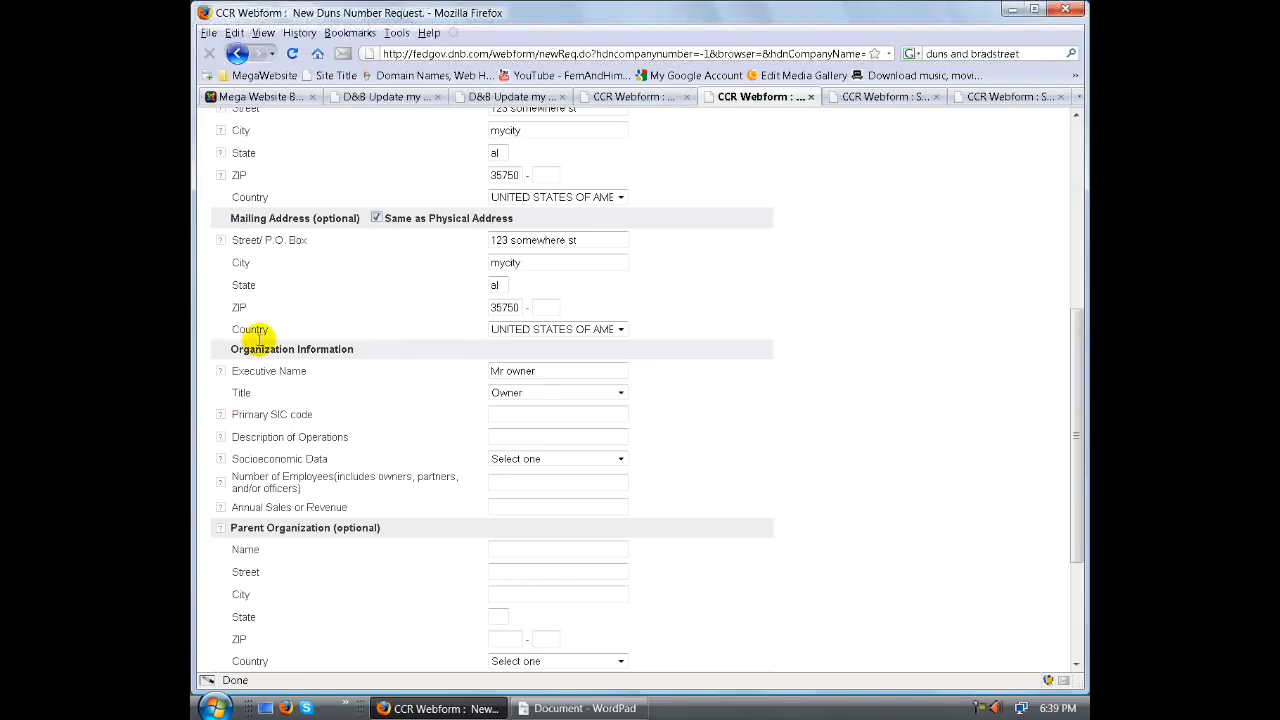
- Read the help notes for the company's legal name and physical ZIP code, closing each one
{"action": "scroll", "coordinate": [369, 400], "scroll_direction": "up", "scroll_amount": 5}
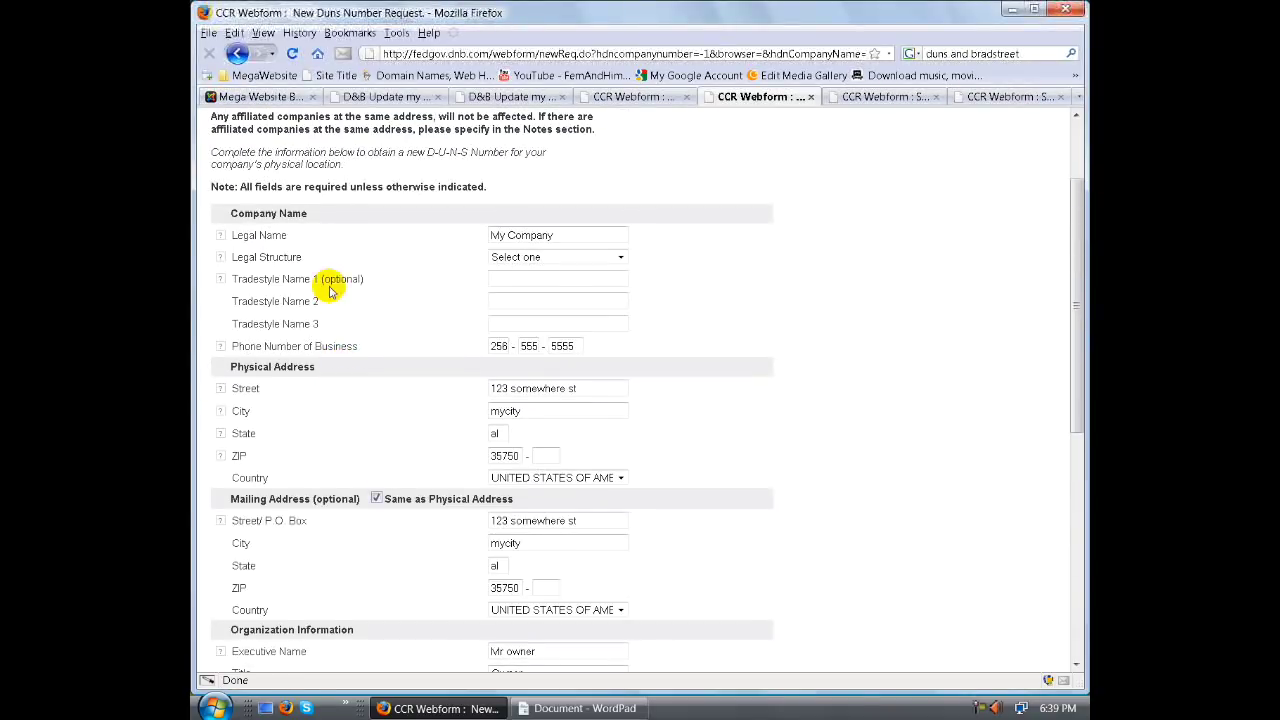
{"action": "left_click", "coordinate": [220, 235]}
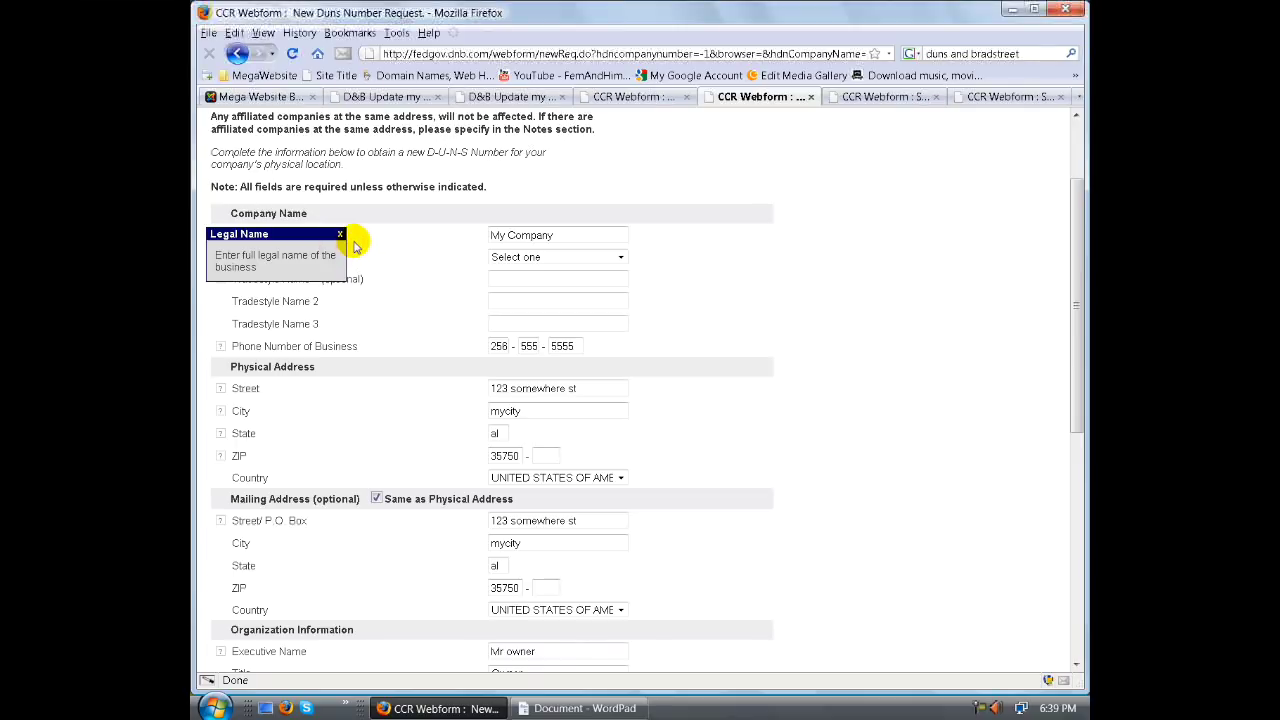
{"action": "left_click", "coordinate": [341, 236]}
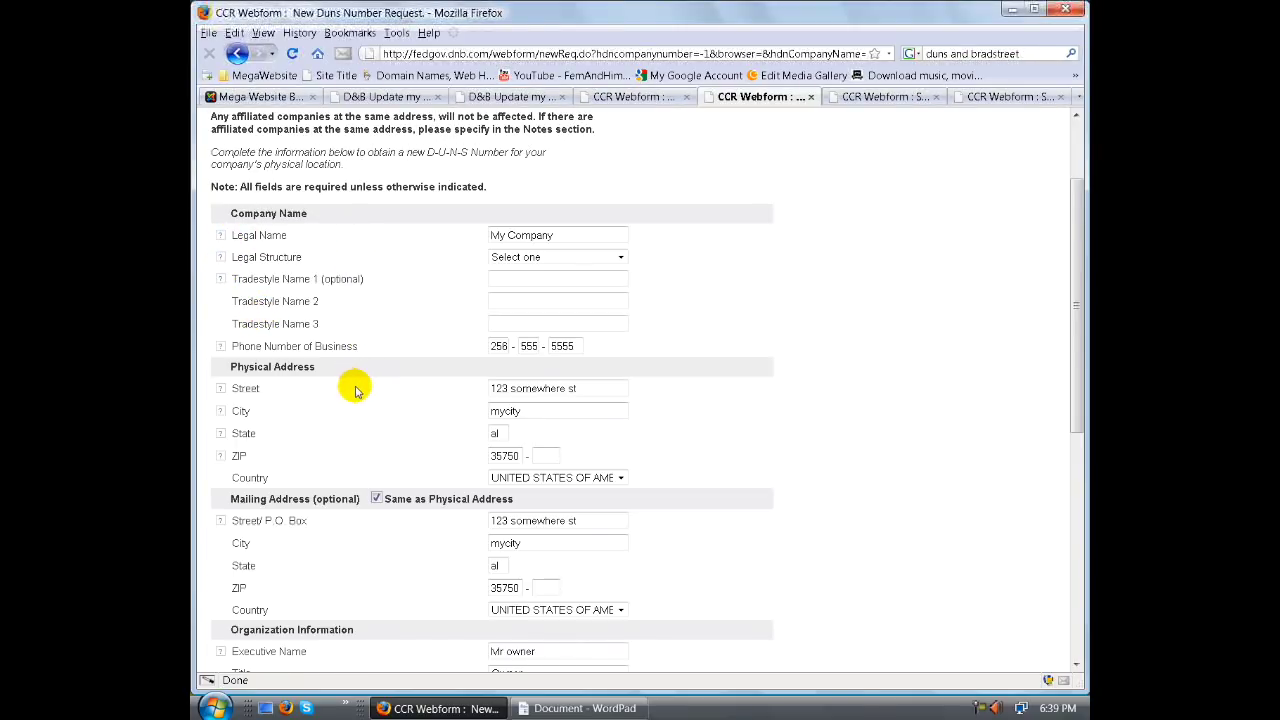
{"action": "scroll", "coordinate": [300, 398], "scroll_direction": "down", "scroll_amount": 2}
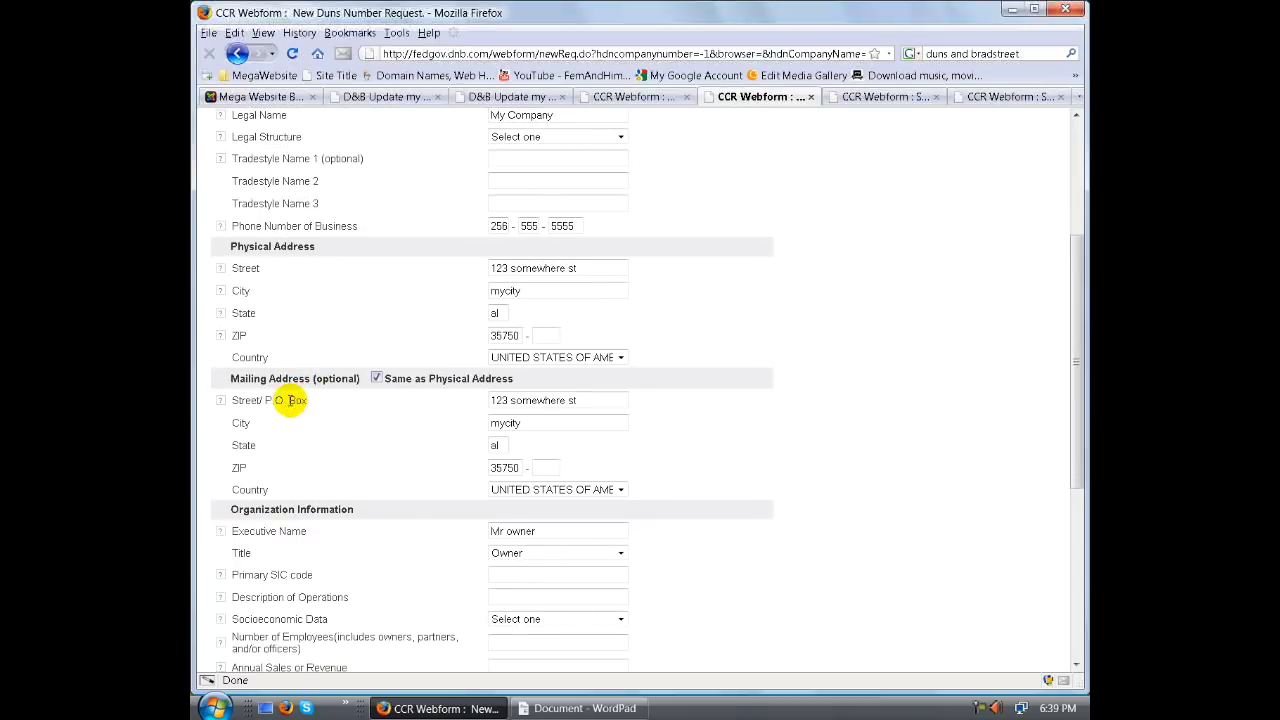
{"action": "left_click", "coordinate": [221, 337]}
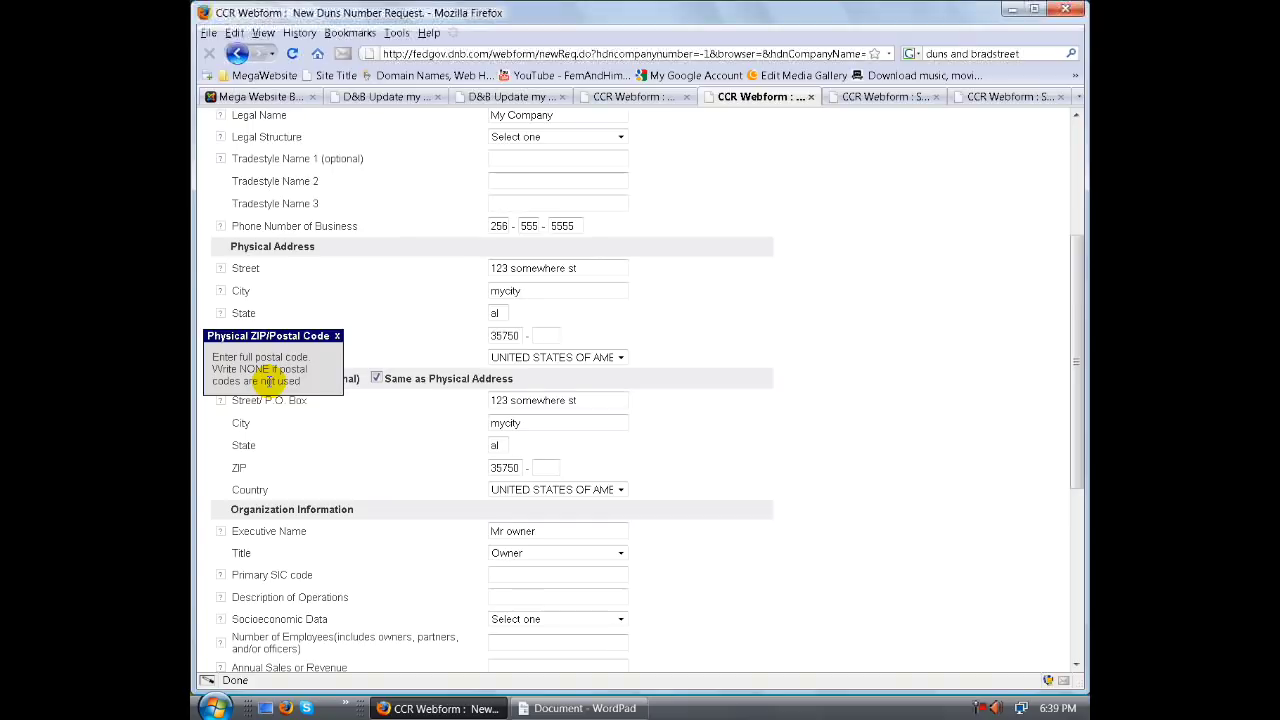
{"action": "left_click", "coordinate": [337, 336]}
{"action": "scroll", "coordinate": [340, 355], "scroll_direction": "down", "scroll_amount": 2}
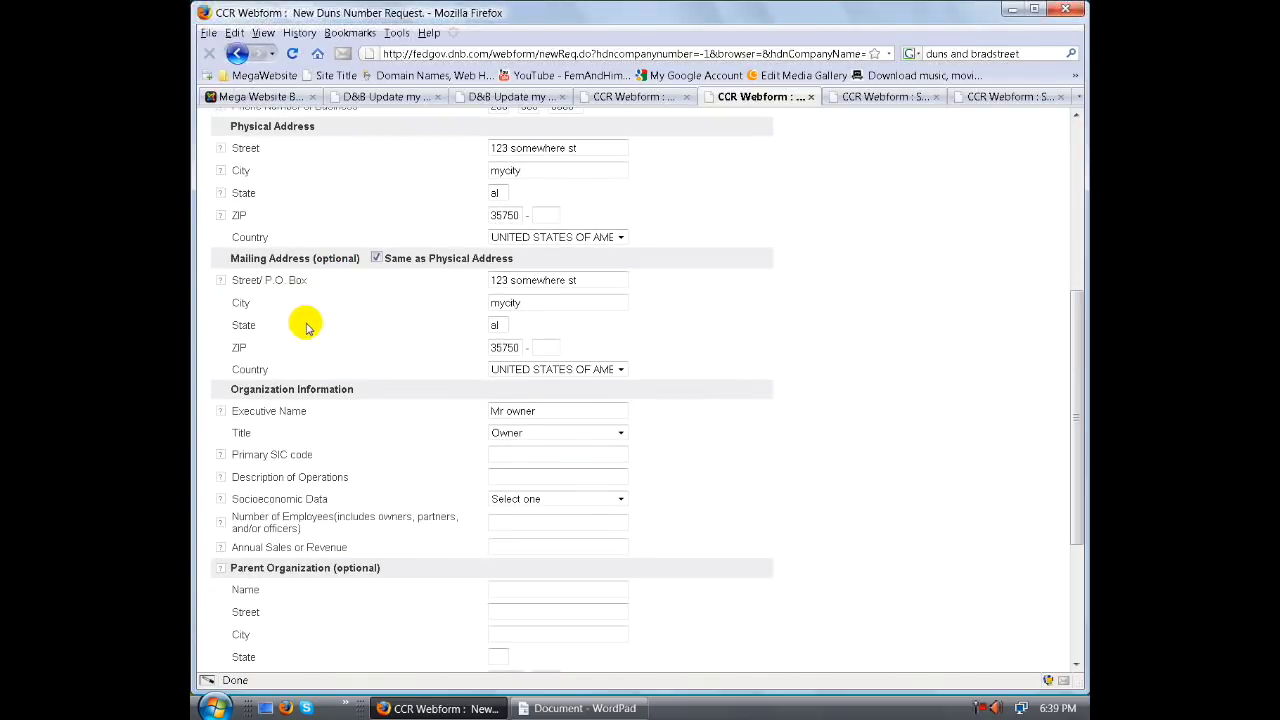
{"action": "scroll", "coordinate": [300, 325], "scroll_direction": "down", "scroll_amount": 2}
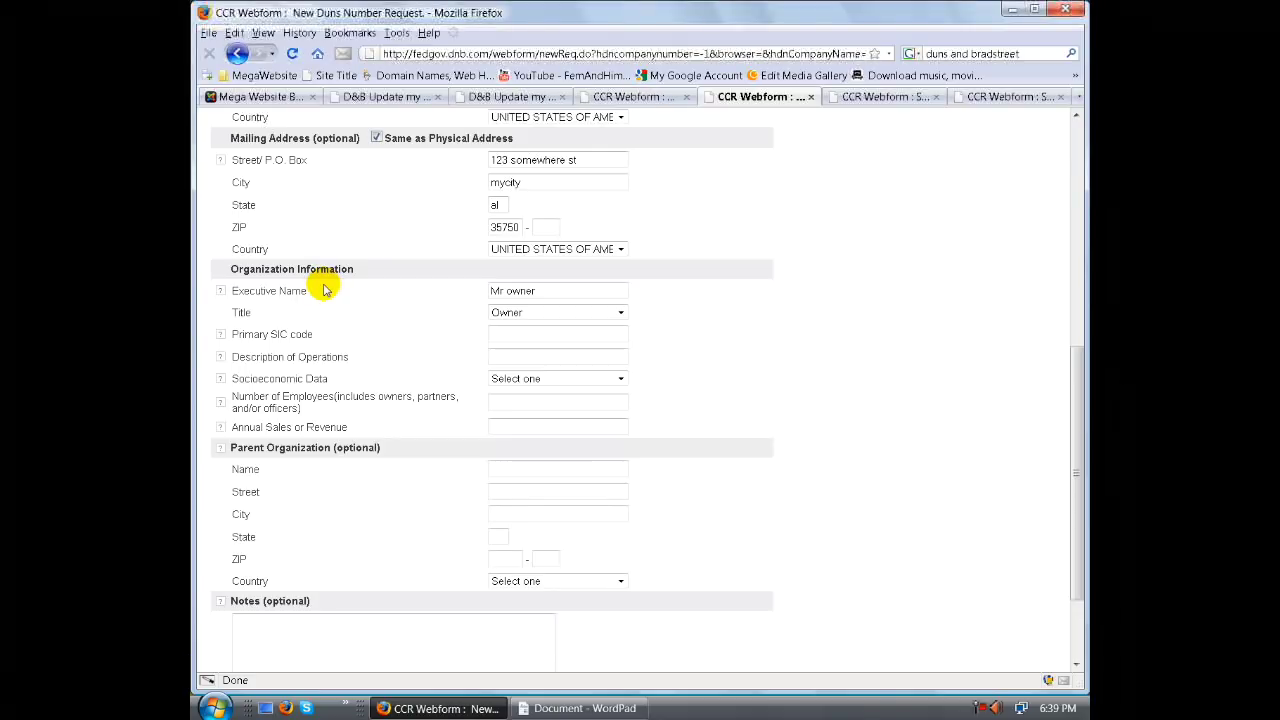
- Consult the field help, set the primary SIC code to 2599 and describe the operations as "Ship furniture maker"
{"action": "left_click", "coordinate": [221, 336]}
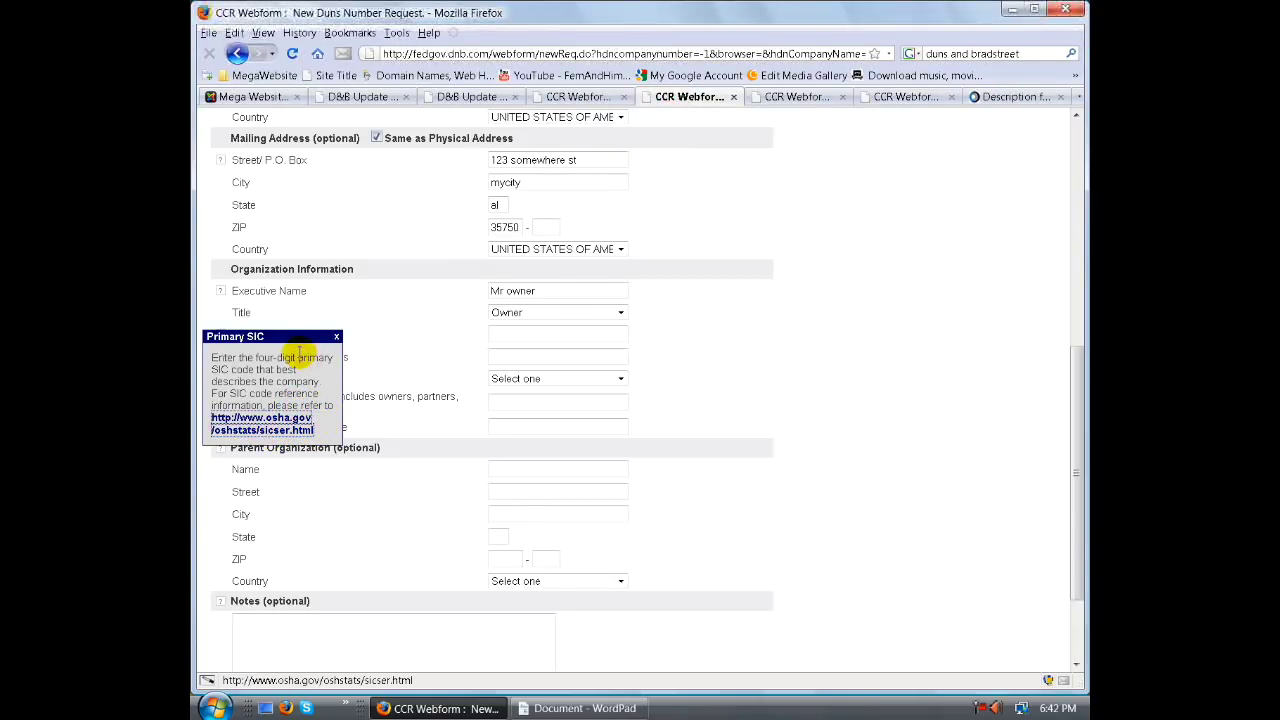
{"action": "left_click", "coordinate": [335, 337]}
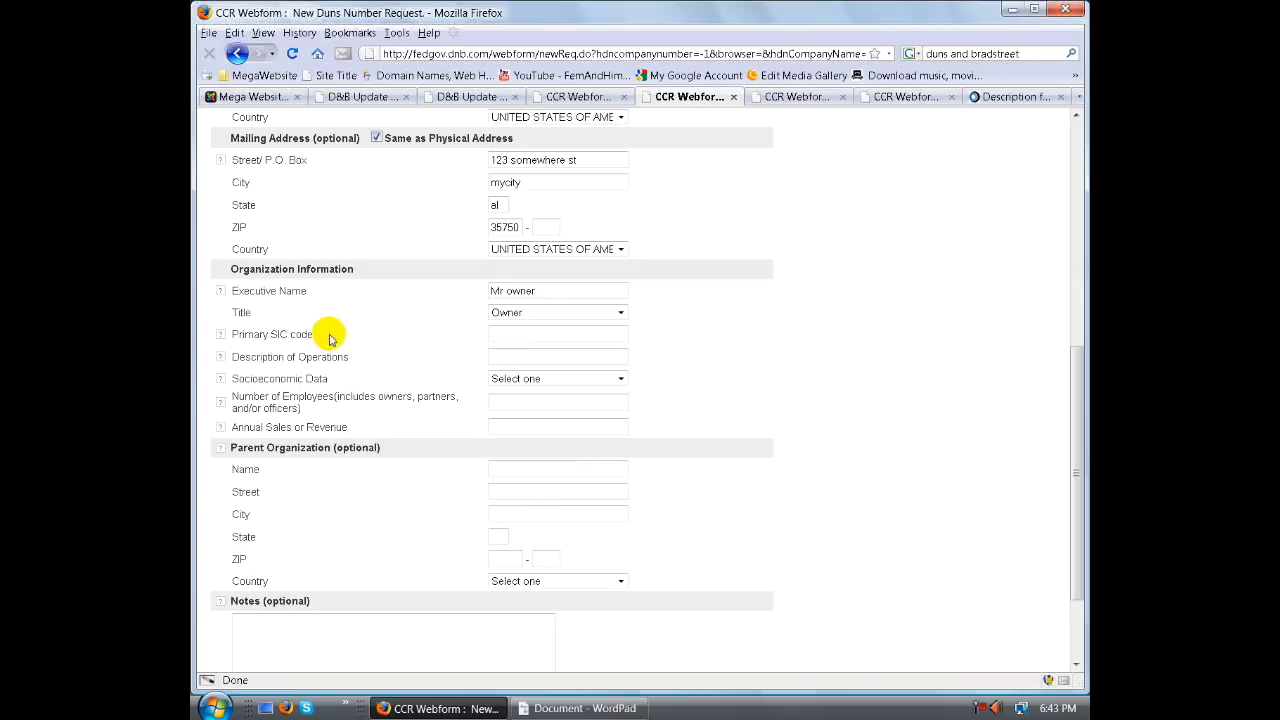
{"action": "left_click", "coordinate": [556, 336]}
{"action": "key", "text": "Down"}
{"action": "key", "text": "Return"}
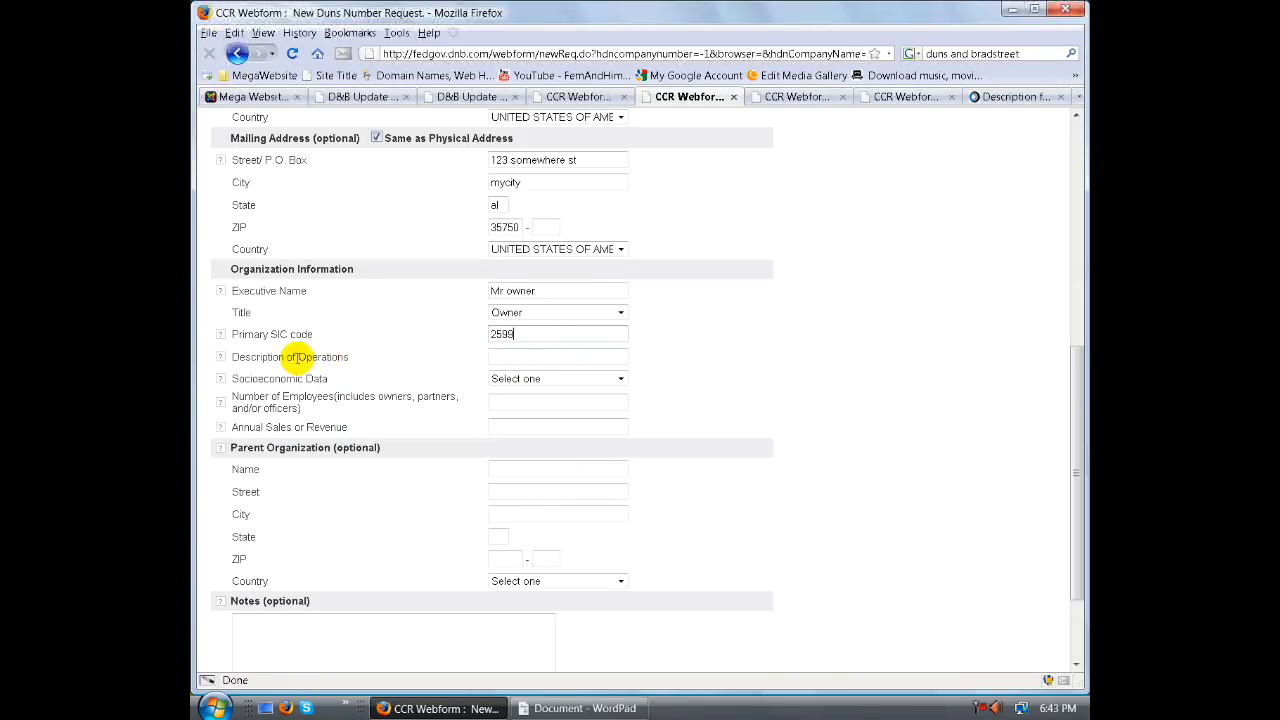
{"action": "left_click", "coordinate": [220, 357]}
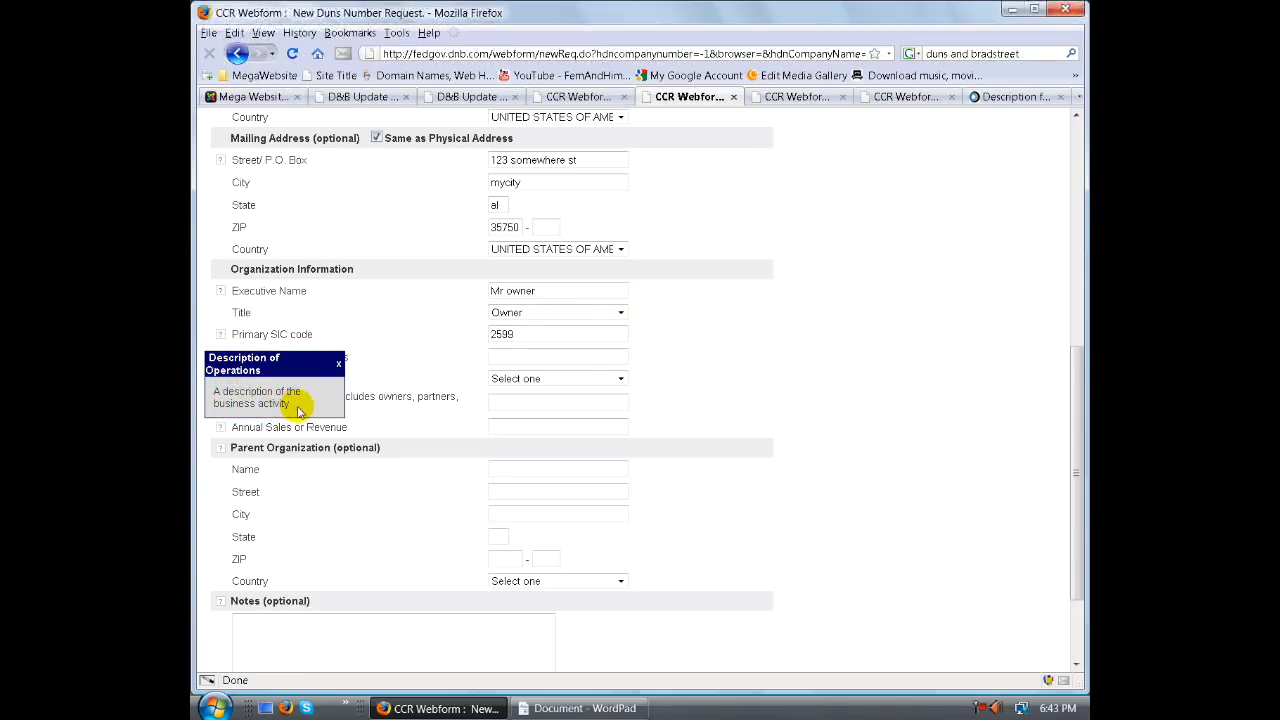
{"action": "left_click", "coordinate": [336, 367]}
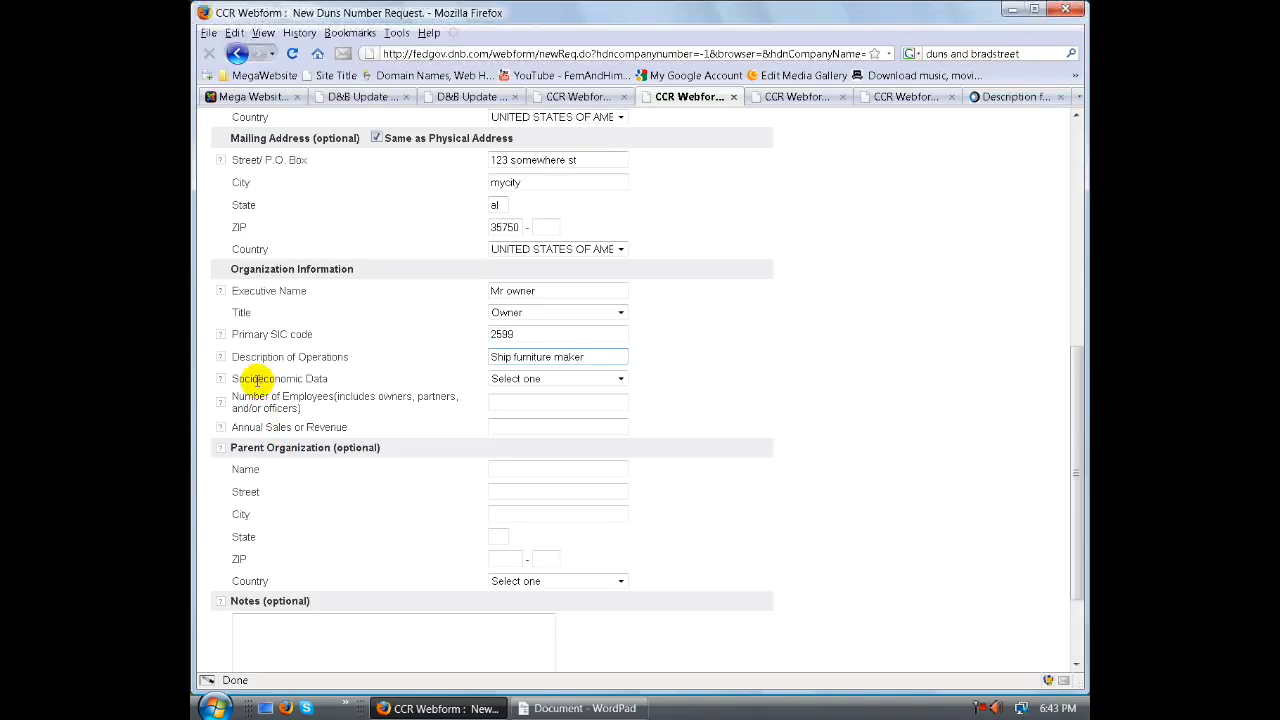
- Check the help note for socioeconomic data and set that field to No special Ownership Status
{"action": "left_click", "coordinate": [218, 378]}
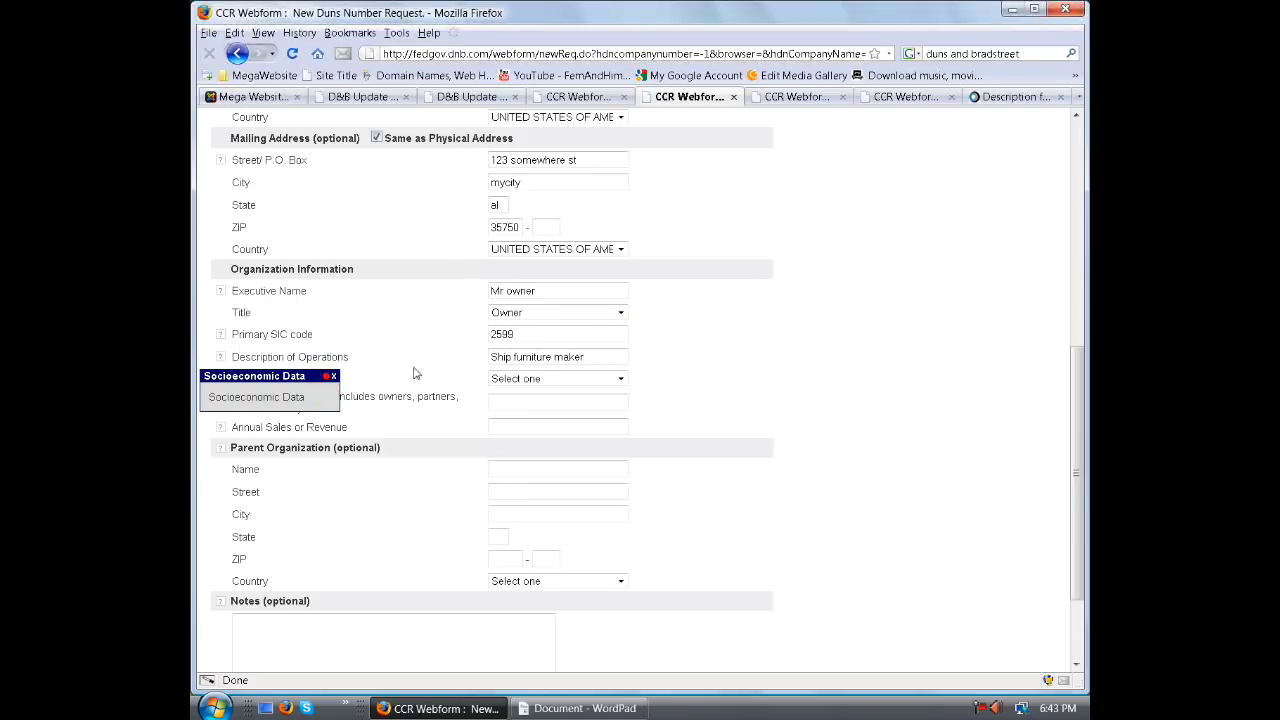
{"action": "left_click", "coordinate": [333, 376]}
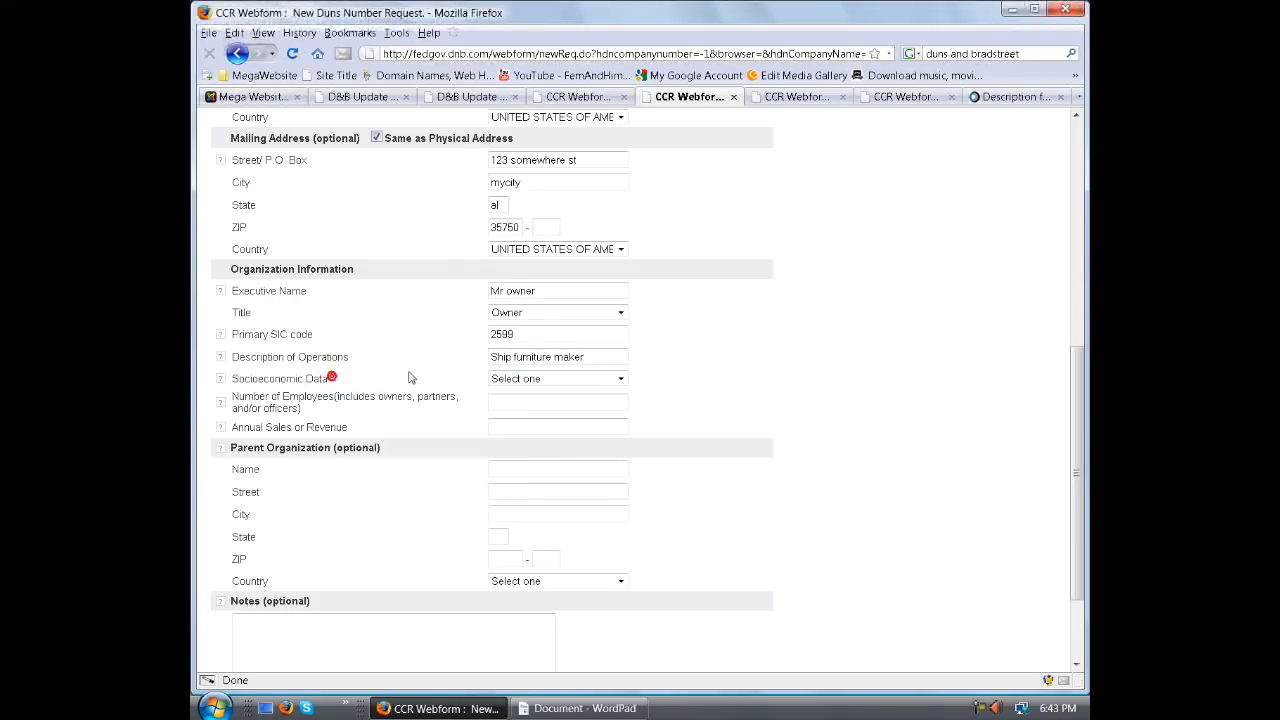
{"action": "left_click", "coordinate": [618, 379]}
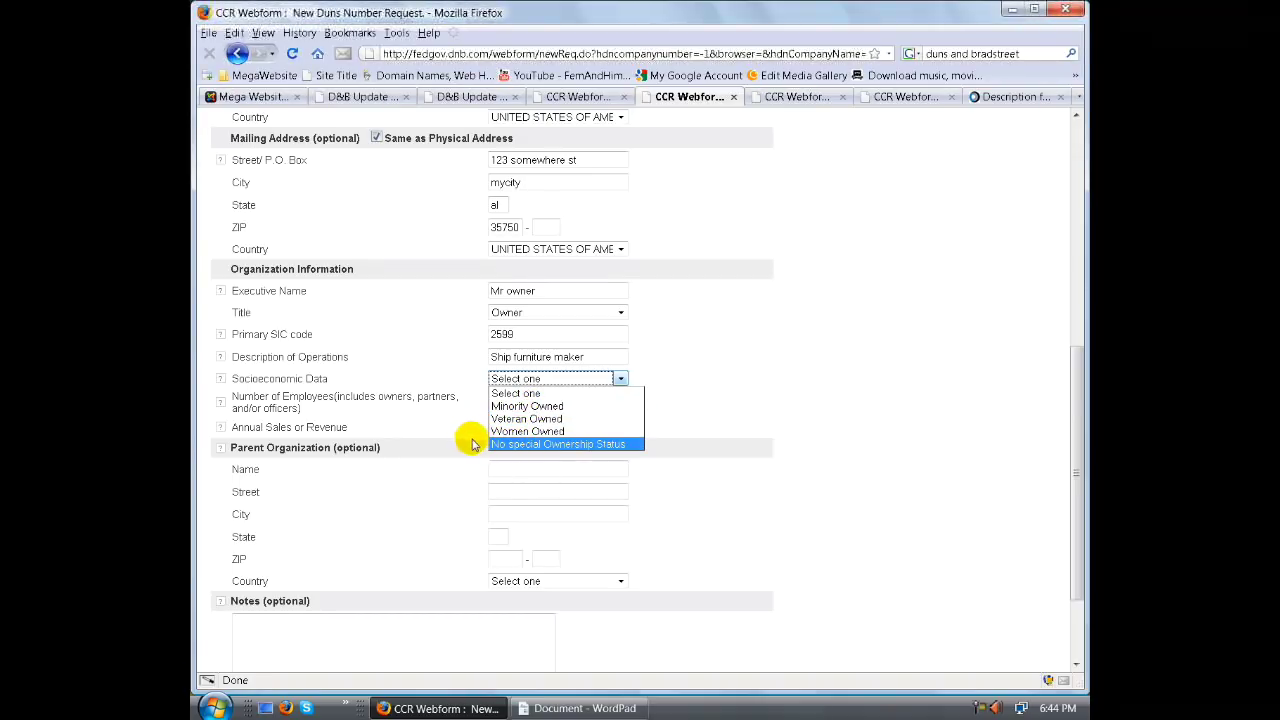
{"action": "left_click", "coordinate": [508, 444]}
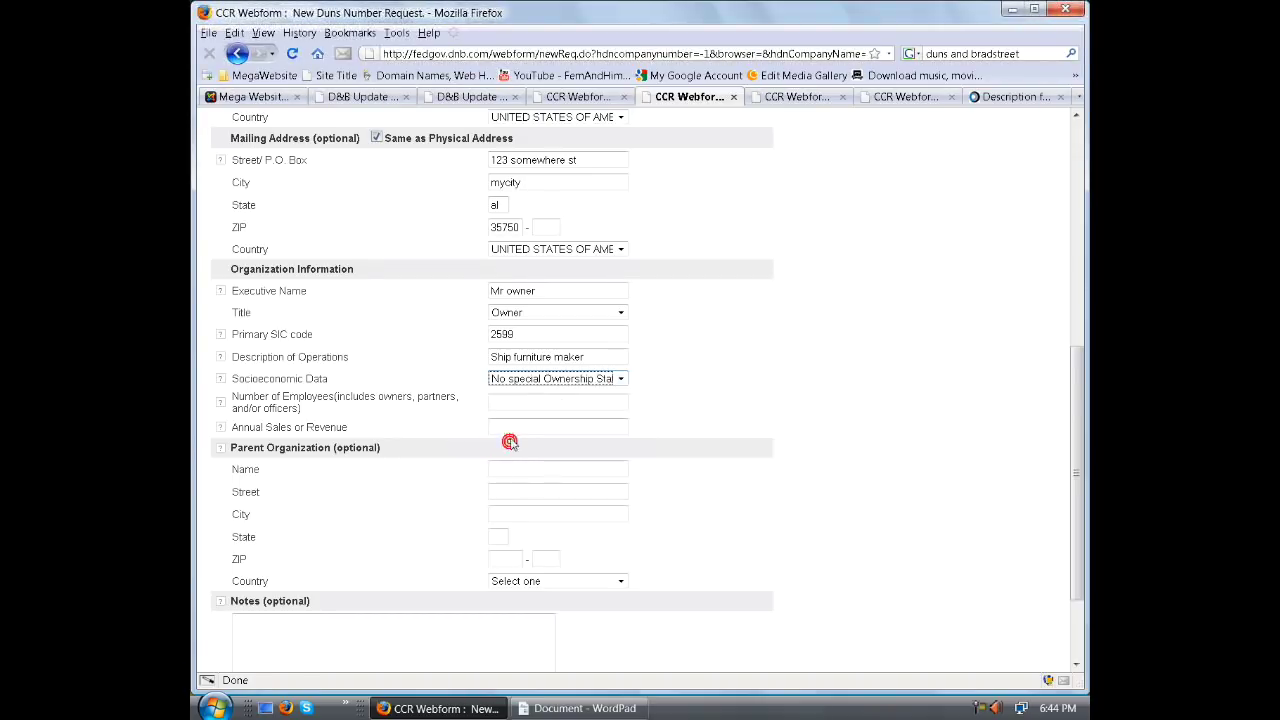
{"action": "left_click", "coordinate": [620, 378]}
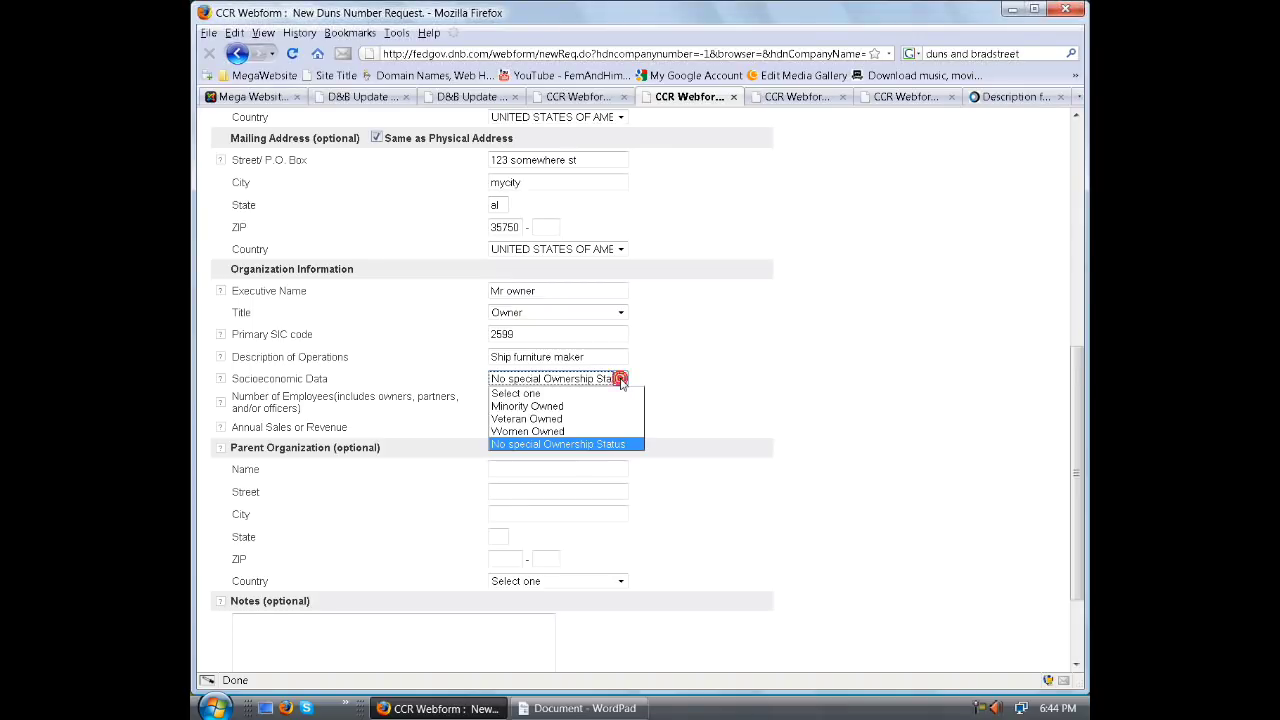
{"action": "left_click", "coordinate": [608, 444]}
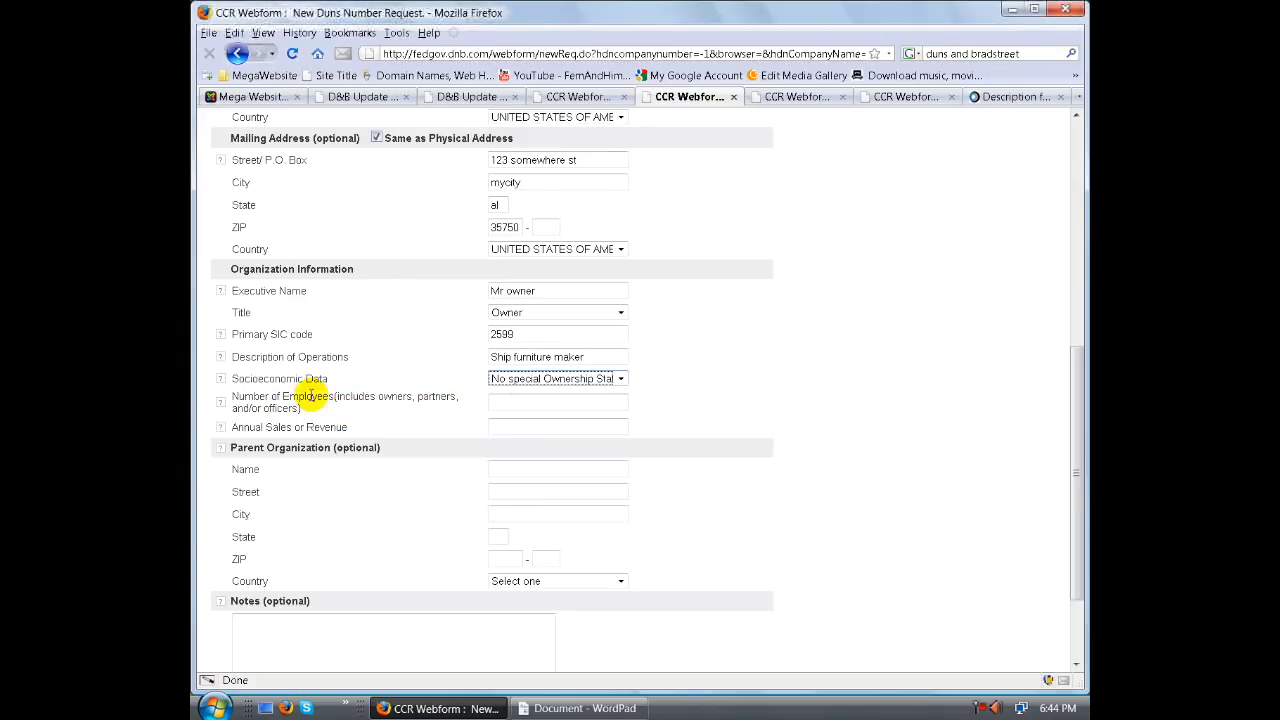
- Check the help note for number of employees, and set the number of employees to 1 and the annual sales or revenue to 10,000
{"action": "left_click", "coordinate": [219, 402]}
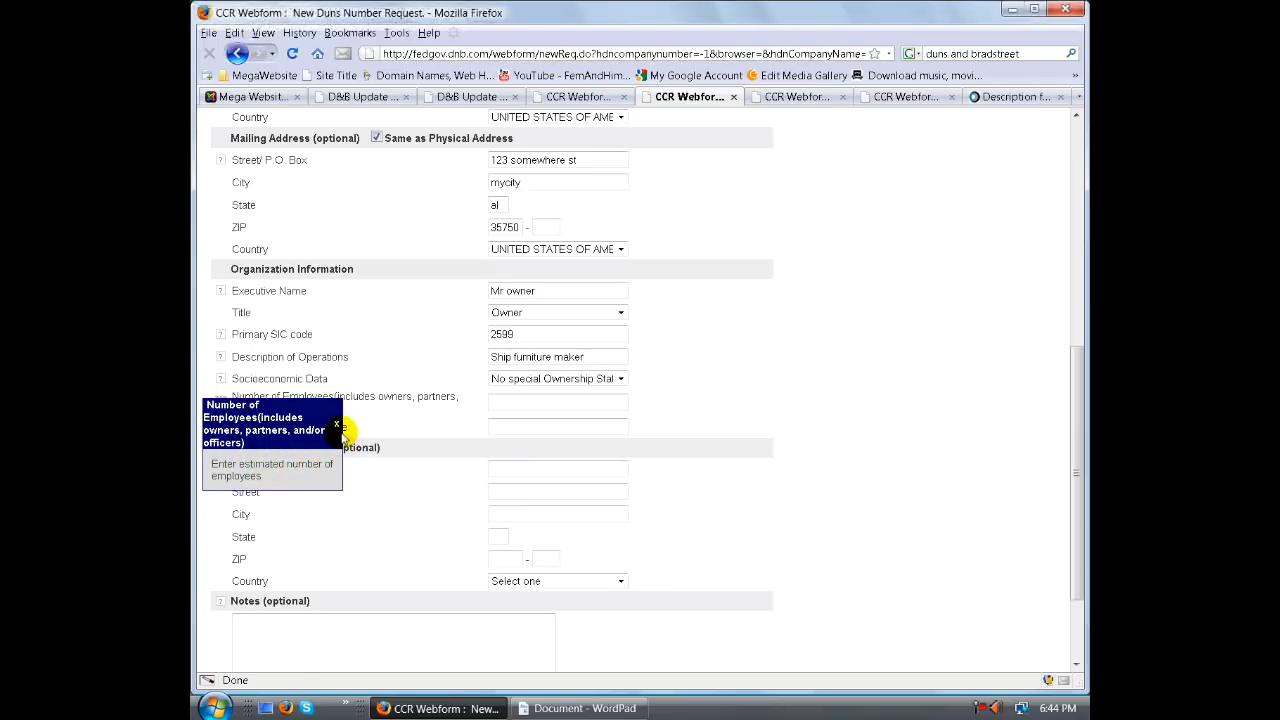
{"action": "left_click", "coordinate": [337, 426]}
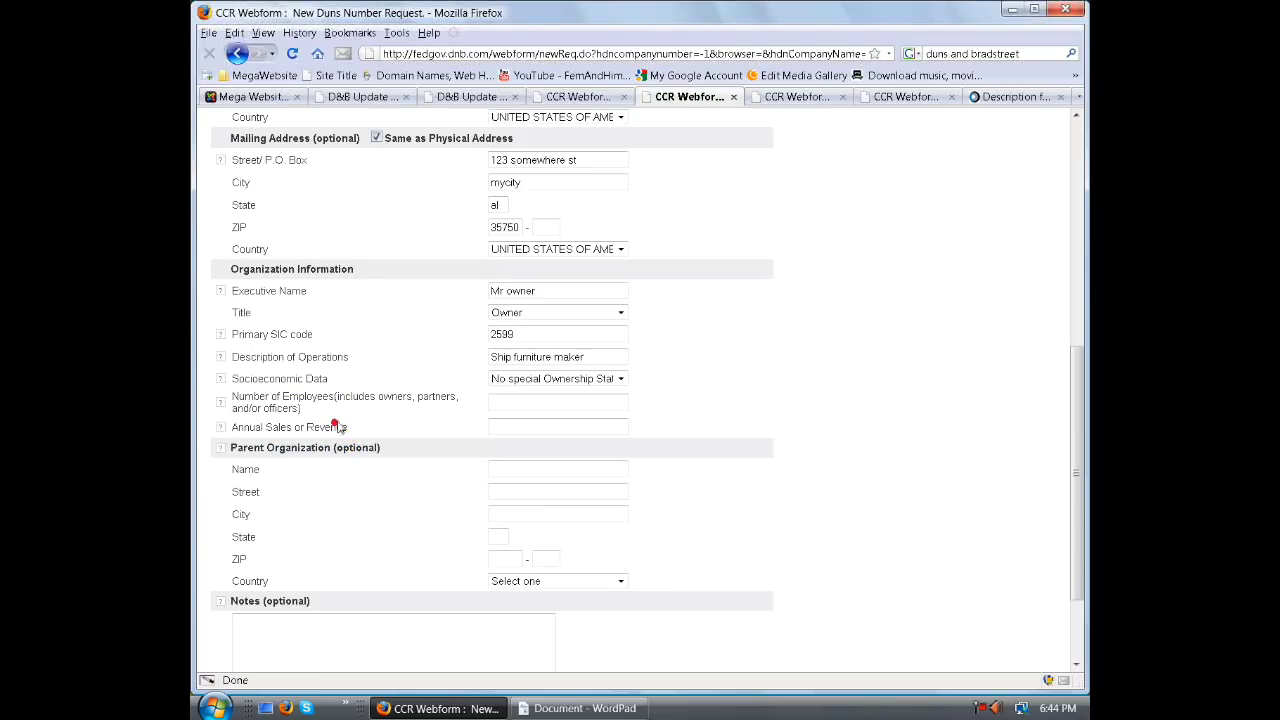
{"action": "left_click", "coordinate": [510, 405]}
{"action": "left_click", "coordinate": [510, 405]}
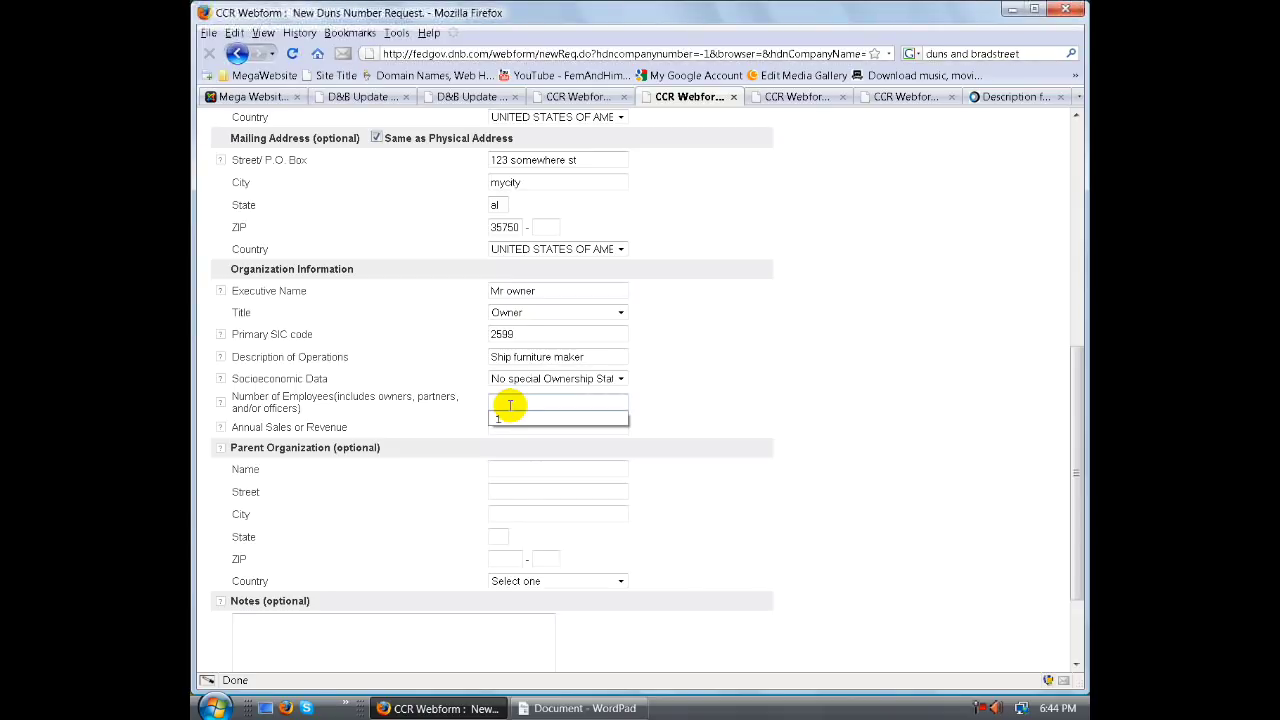
{"action": "key", "text": "Down"}
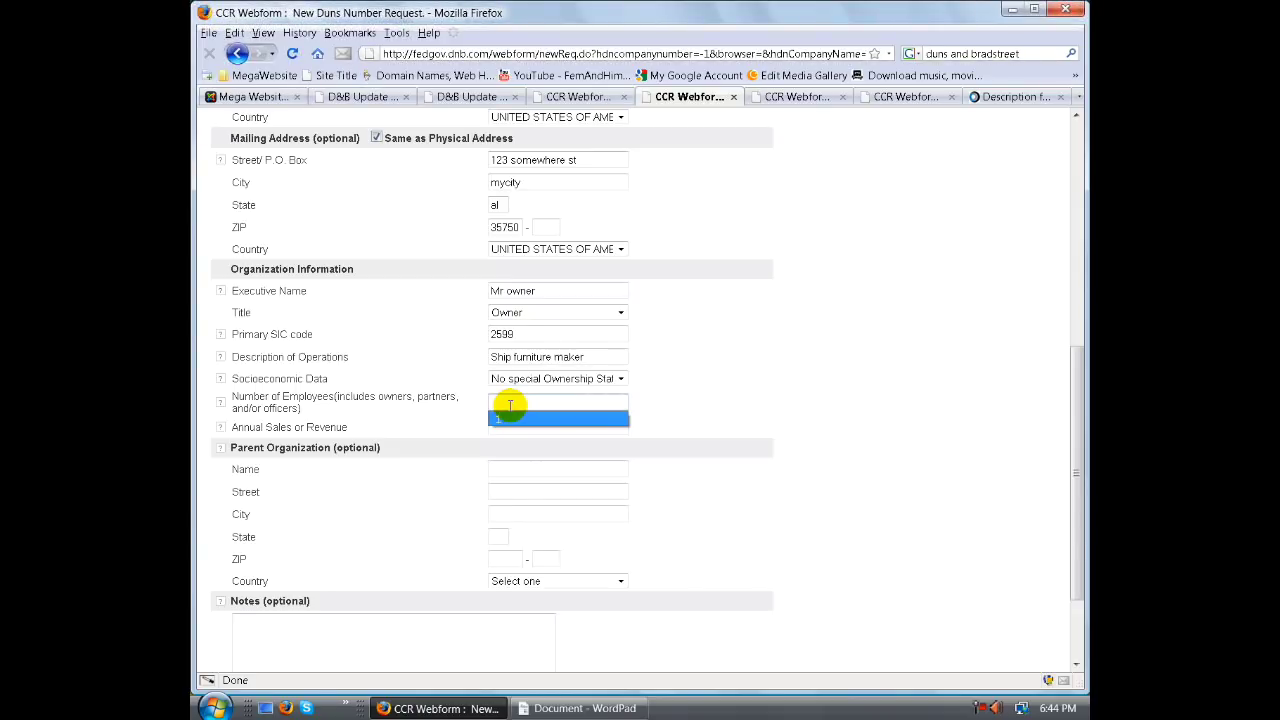
{"action": "key", "text": "Return"}
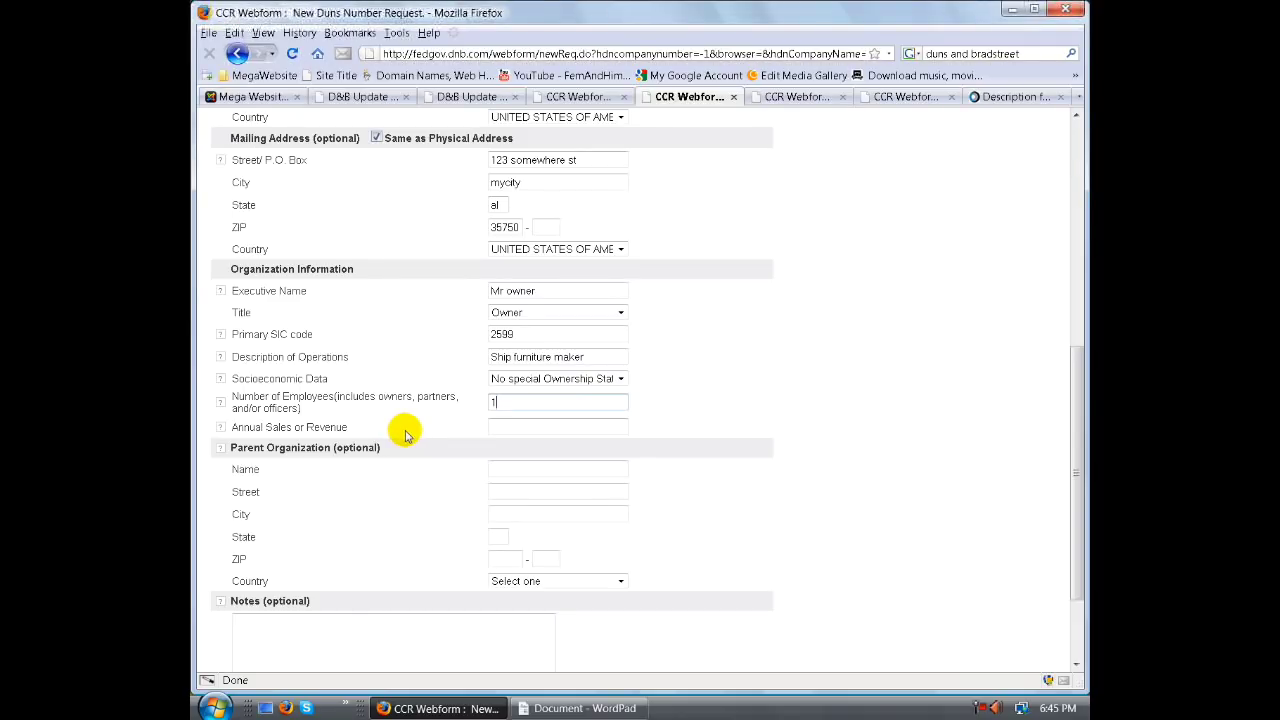
{"action": "left_click", "coordinate": [497, 427]}
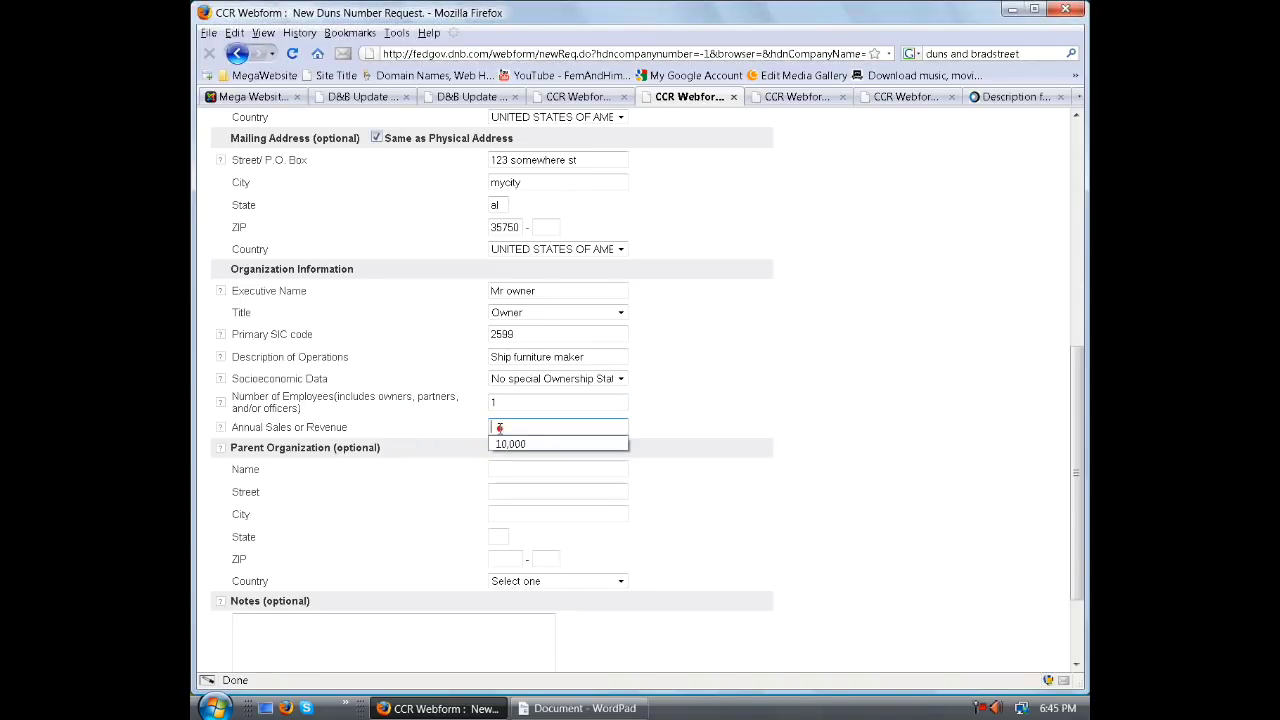
{"action": "left_click", "coordinate": [507, 444]}
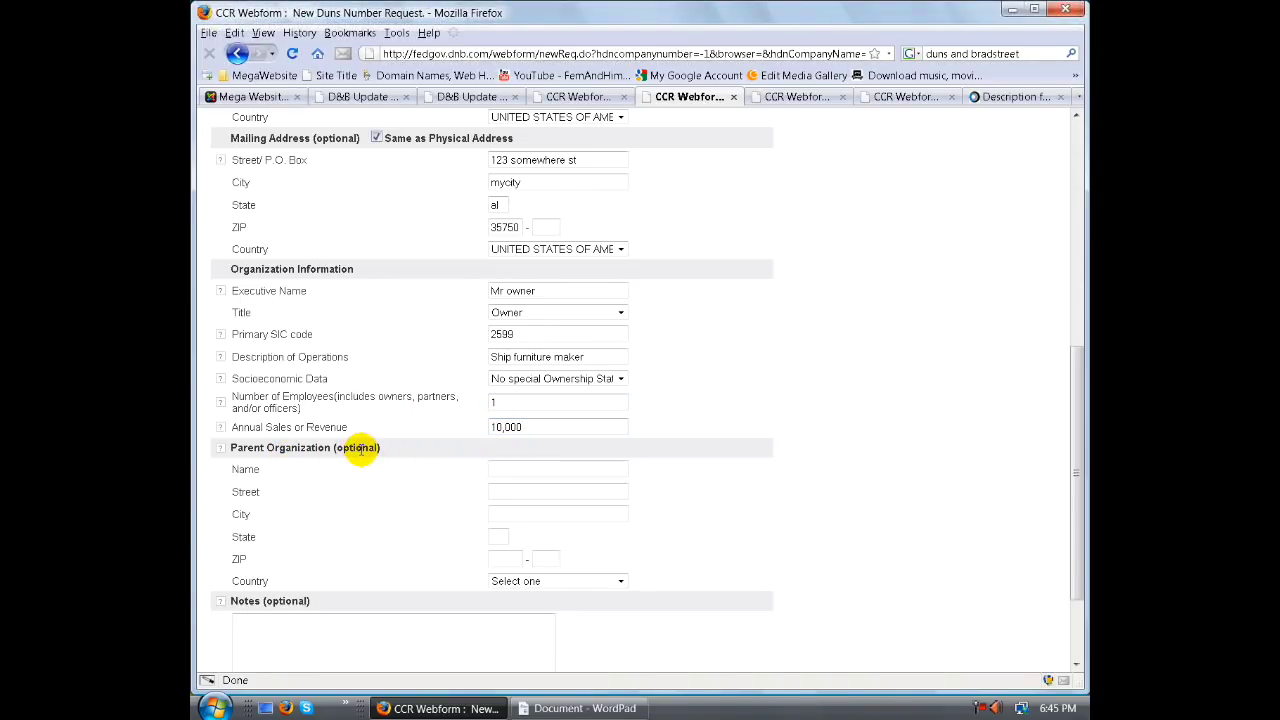
- Read the help notes for the Parent Organization and Notes sections, closing each one
{"action": "scroll", "coordinate": [405, 472], "scroll_direction": "down", "scroll_amount": 2}
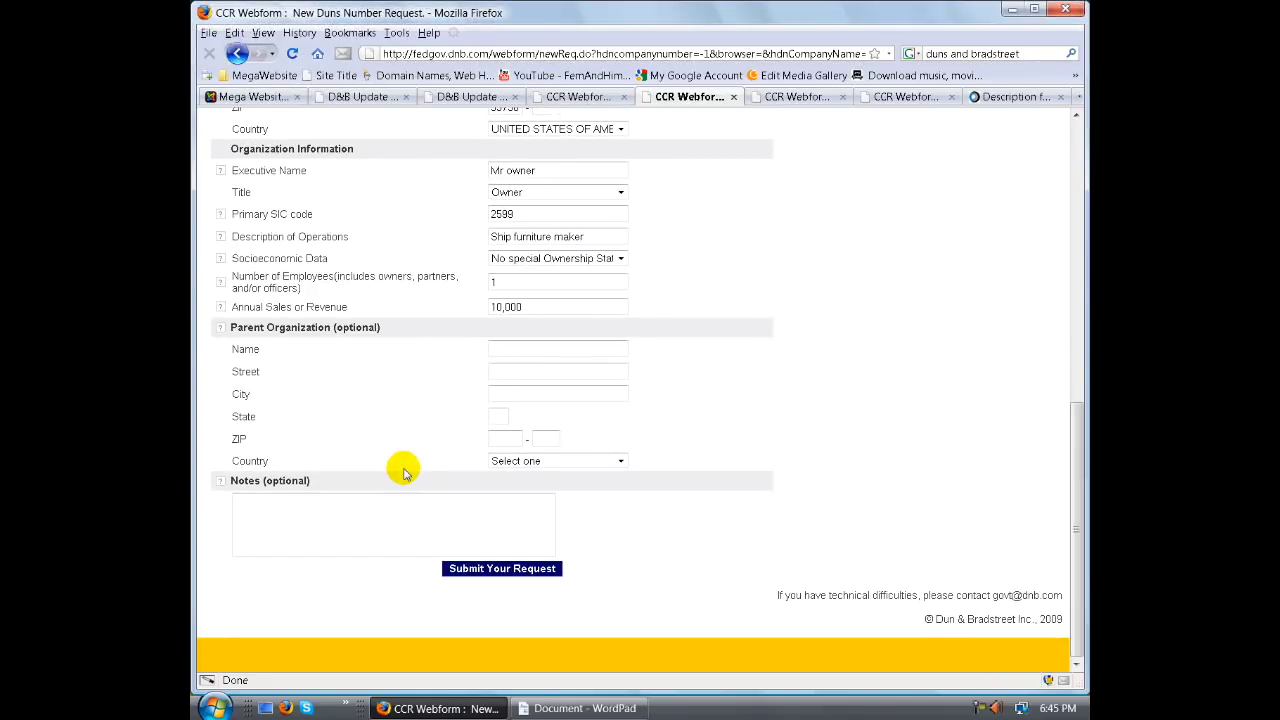
{"action": "left_click", "coordinate": [220, 328]}
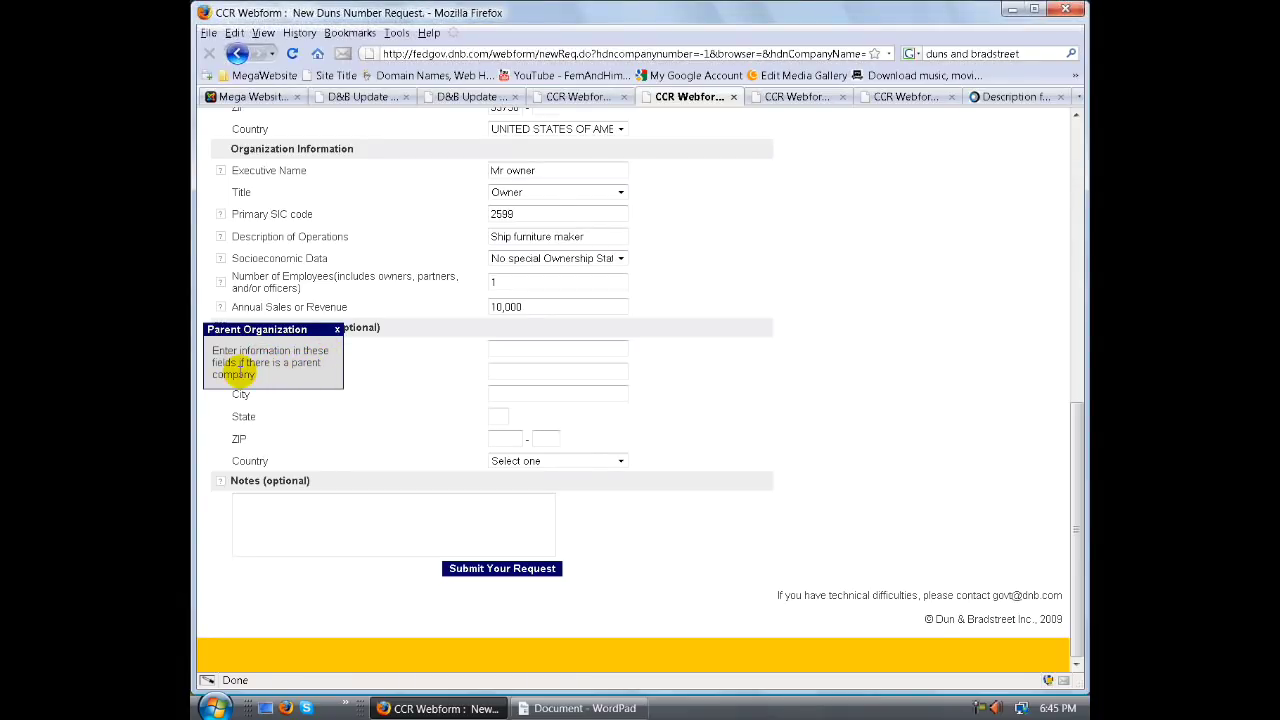
{"action": "left_click", "coordinate": [338, 335]}
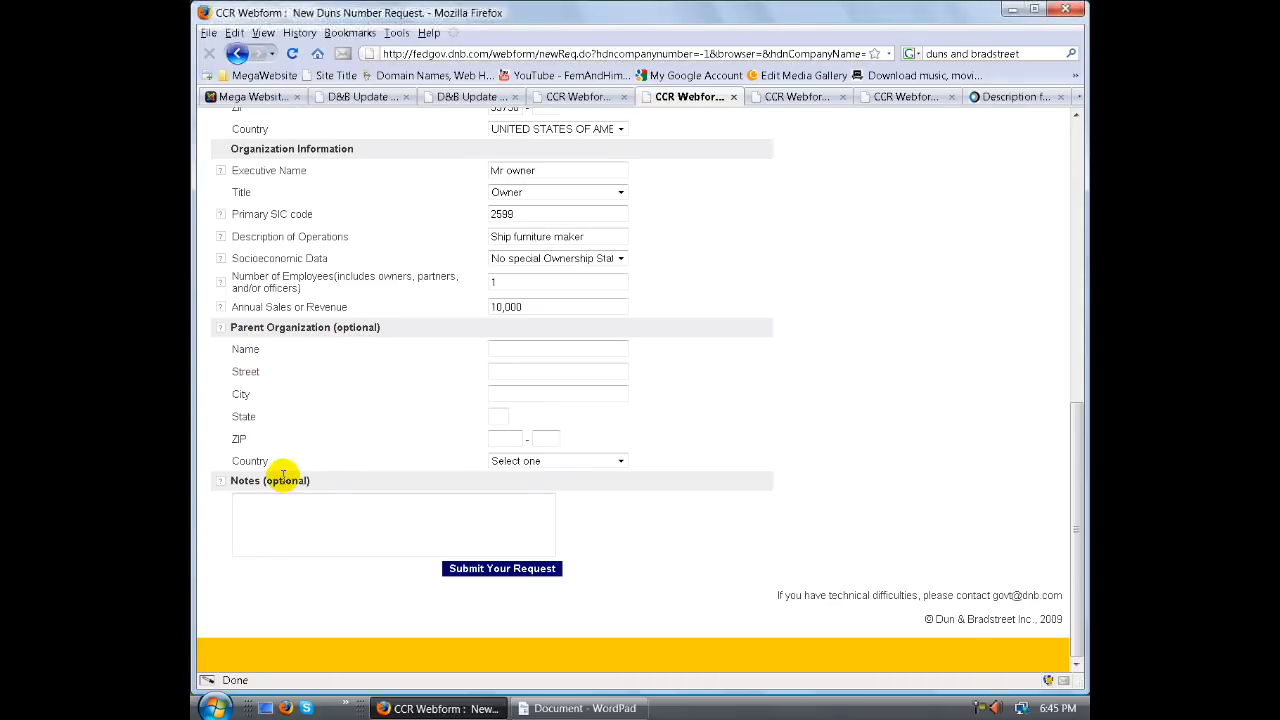
{"action": "left_click", "coordinate": [221, 480]}
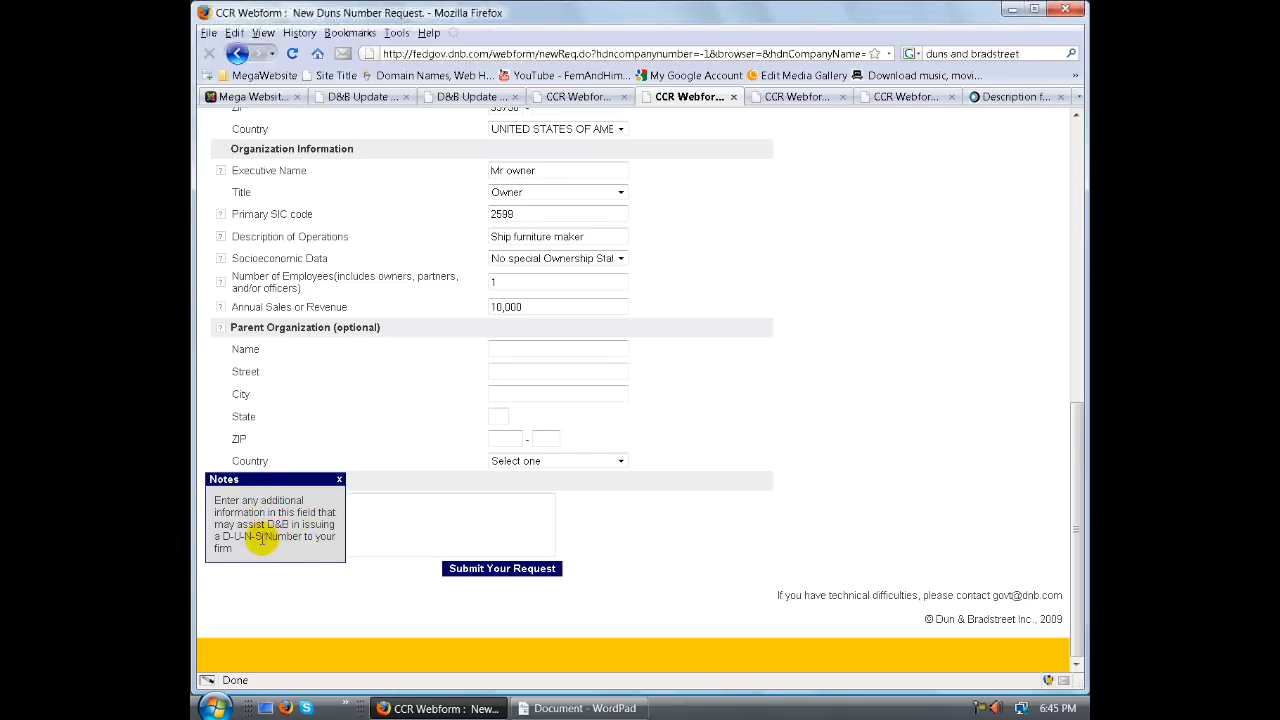
{"action": "left_click", "coordinate": [338, 480]}
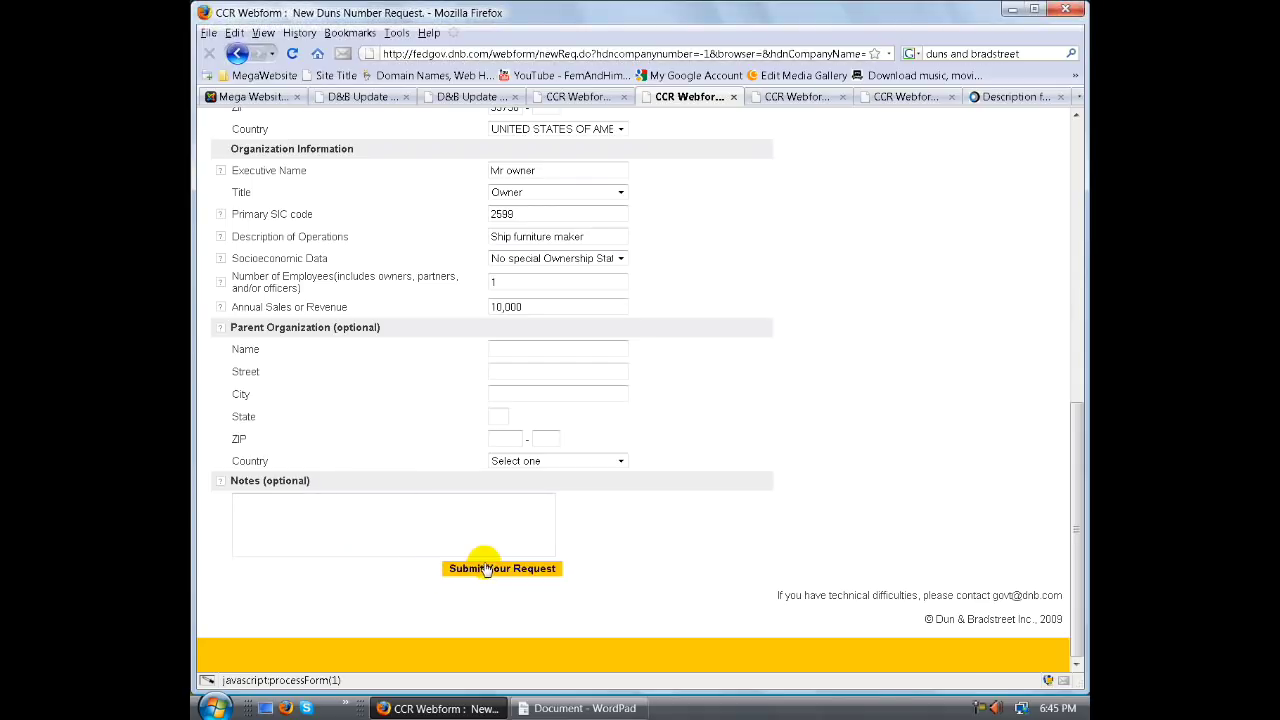
- Review the filled-in form from the company name down to the notes and try to submit the request
{"action": "scroll", "coordinate": [650, 460], "scroll_direction": "up", "scroll_amount": 2}
{"action": "scroll", "coordinate": [672, 445], "scroll_direction": "up", "scroll_amount": 3}
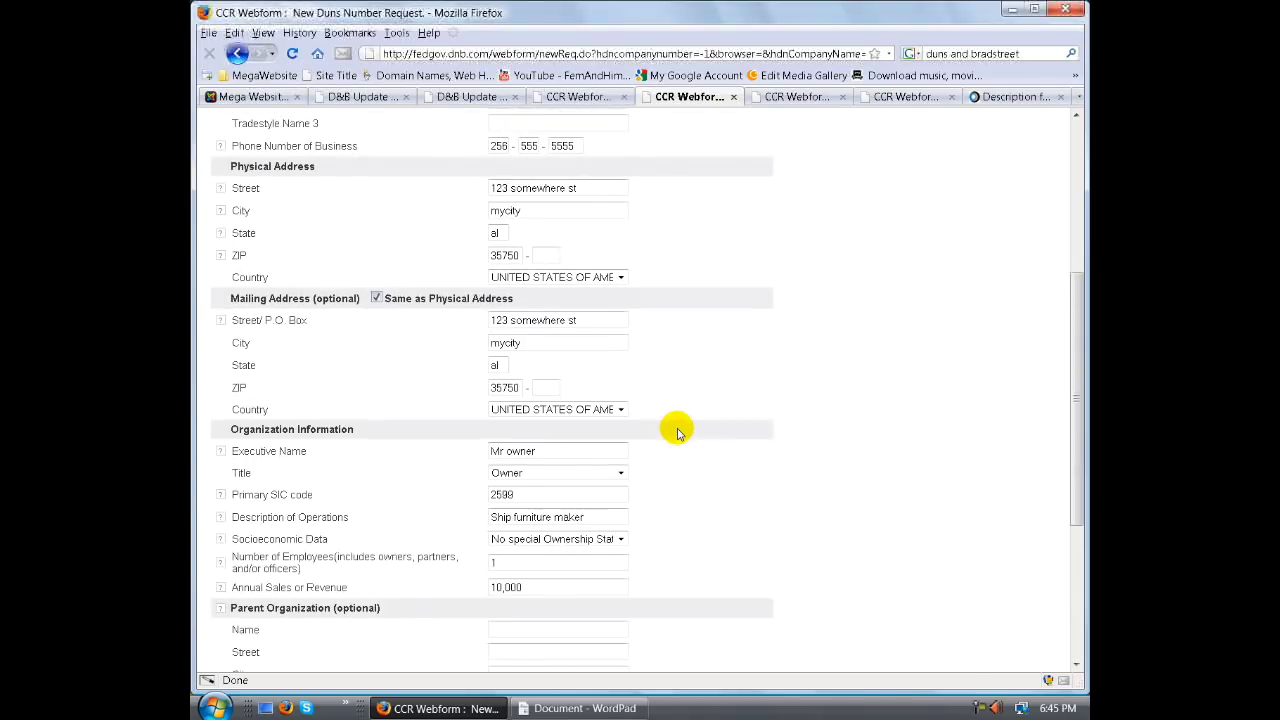
{"action": "scroll", "coordinate": [676, 430], "scroll_direction": "up", "scroll_amount": 5}
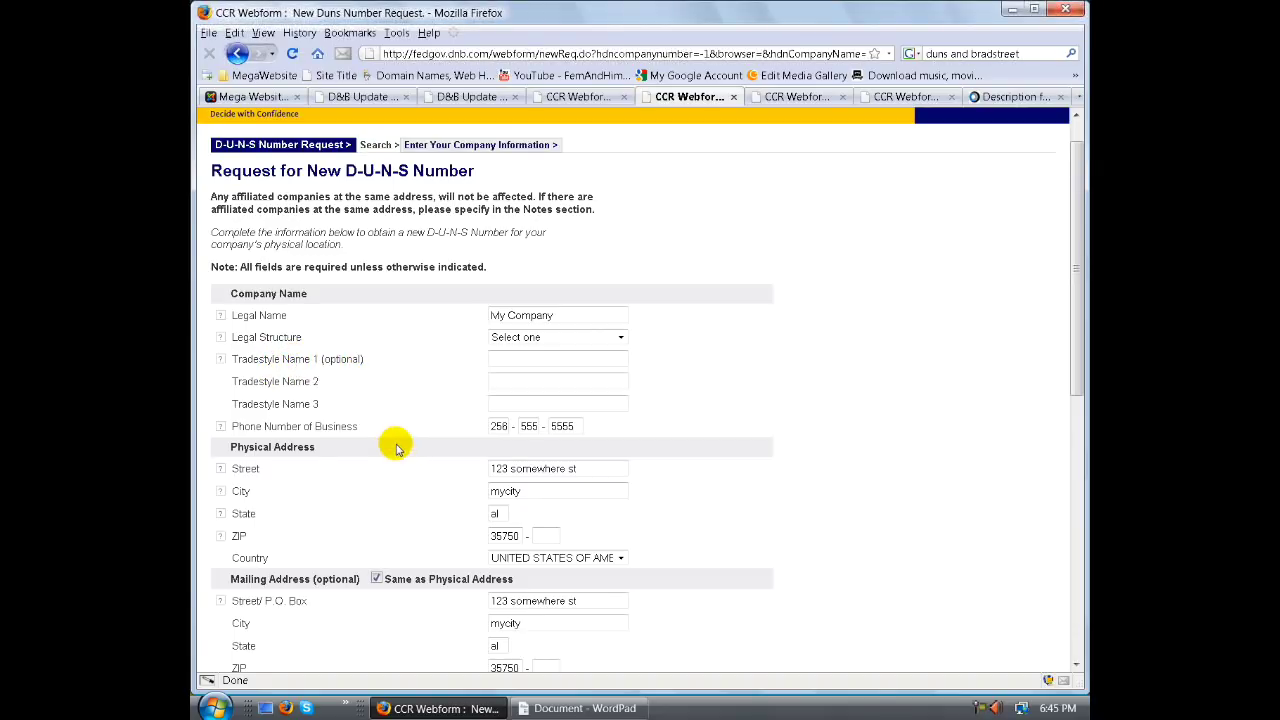
{"action": "scroll", "coordinate": [419, 399], "scroll_direction": "down", "scroll_amount": 4}
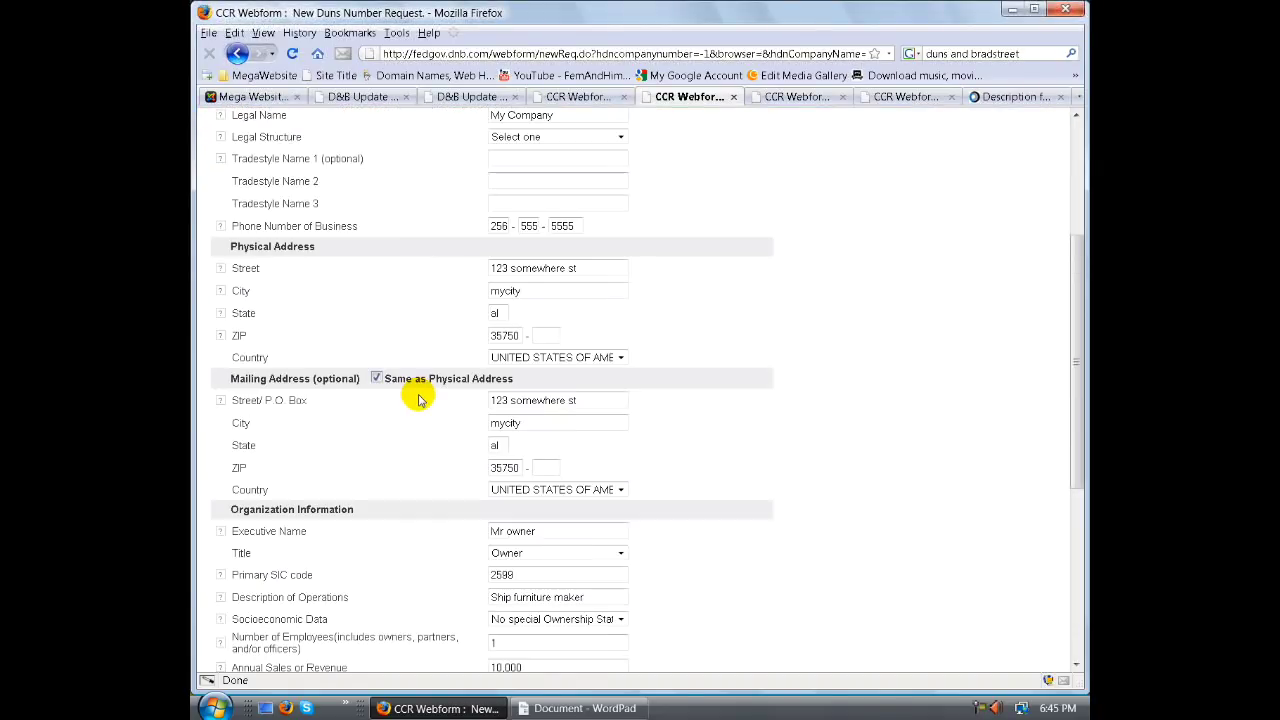
{"action": "scroll", "coordinate": [419, 399], "scroll_direction": "down", "scroll_amount": 4}
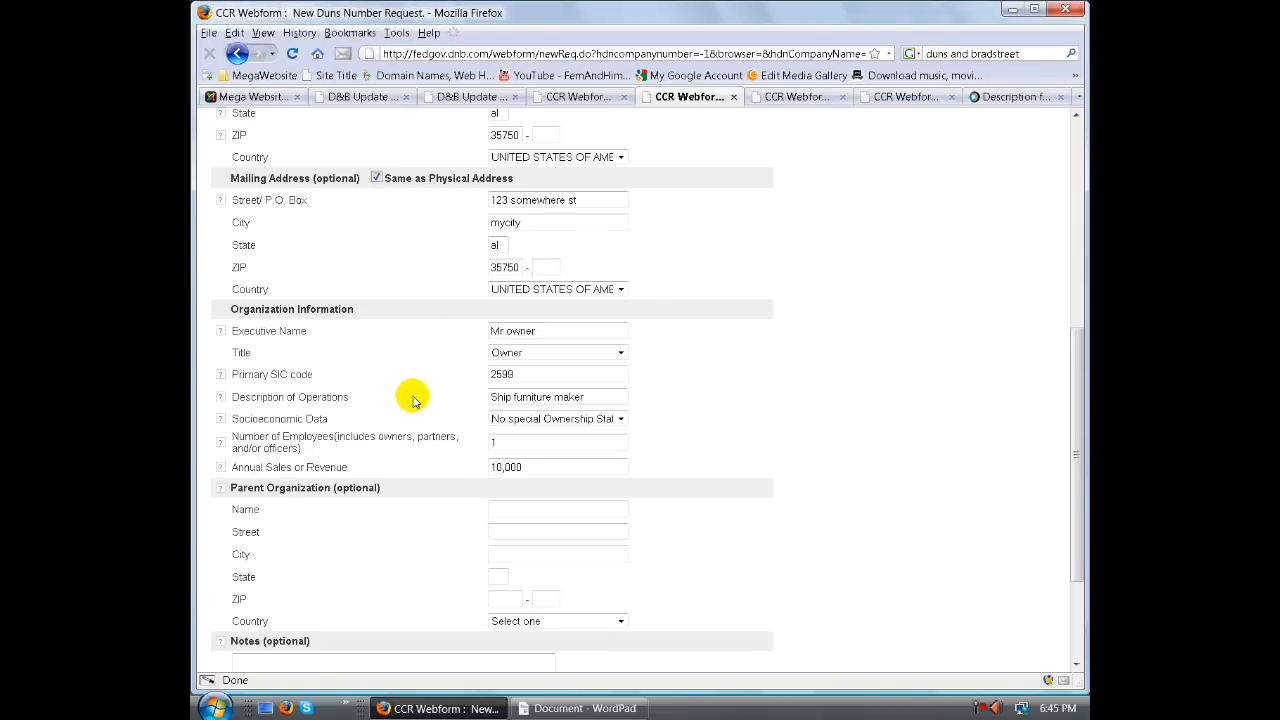
{"action": "scroll", "coordinate": [414, 399], "scroll_direction": "down", "scroll_amount": 3}
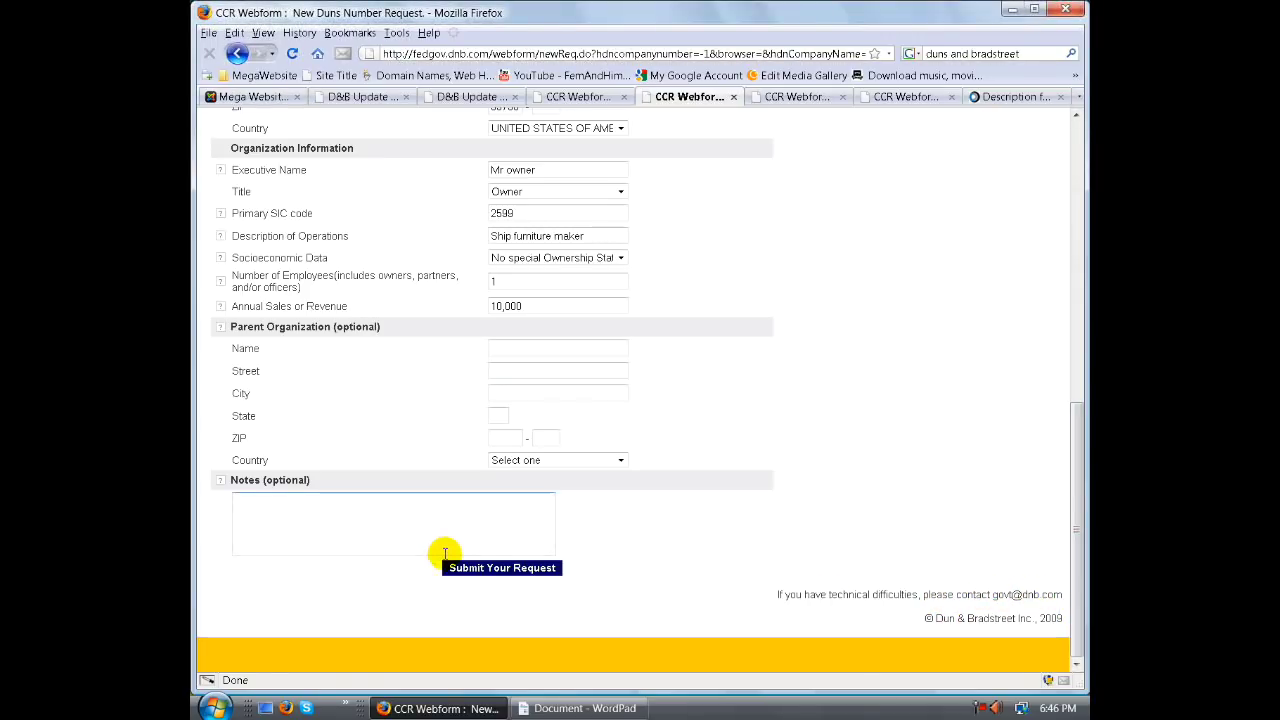
{"action": "left_click", "coordinate": [476, 570]}
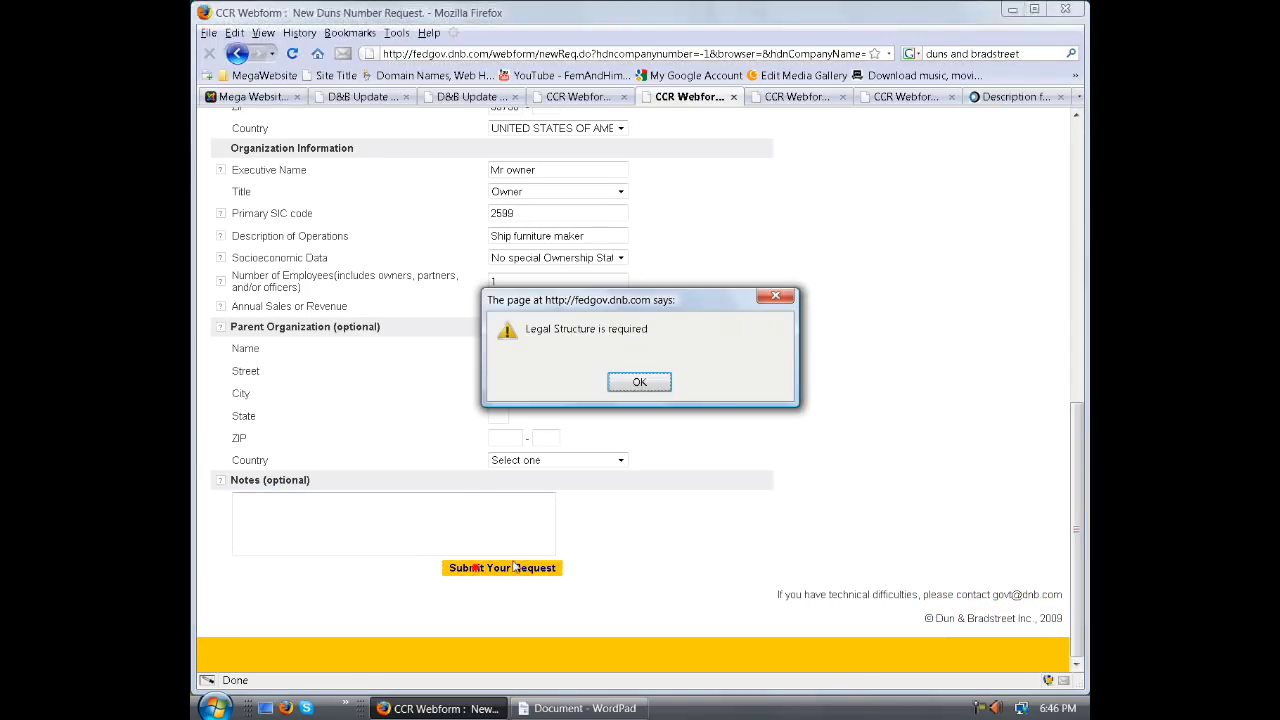
{"action": "left_click", "coordinate": [655, 386]}
- Set the company's legal structure to Proprietorship and submit the request
{"action": "scroll", "coordinate": [655, 386], "scroll_direction": "up", "scroll_amount": 7}
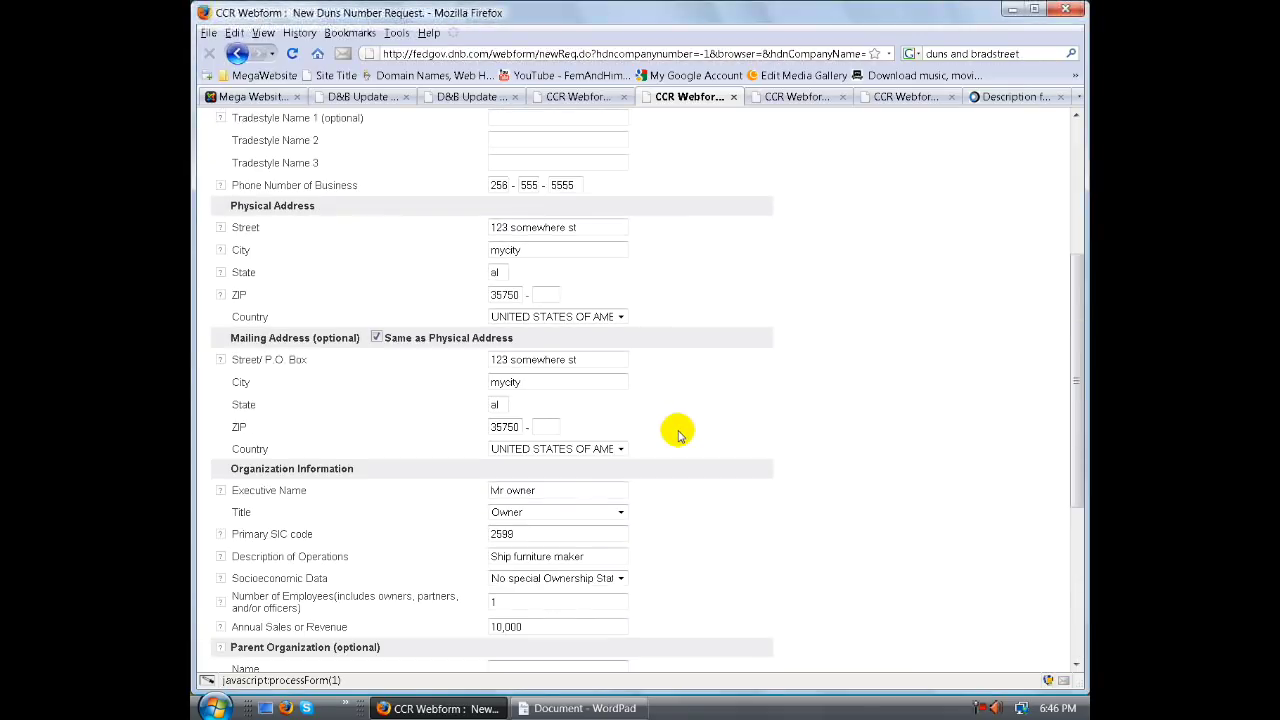
{"action": "scroll", "coordinate": [665, 390], "scroll_direction": "up", "scroll_amount": 2}
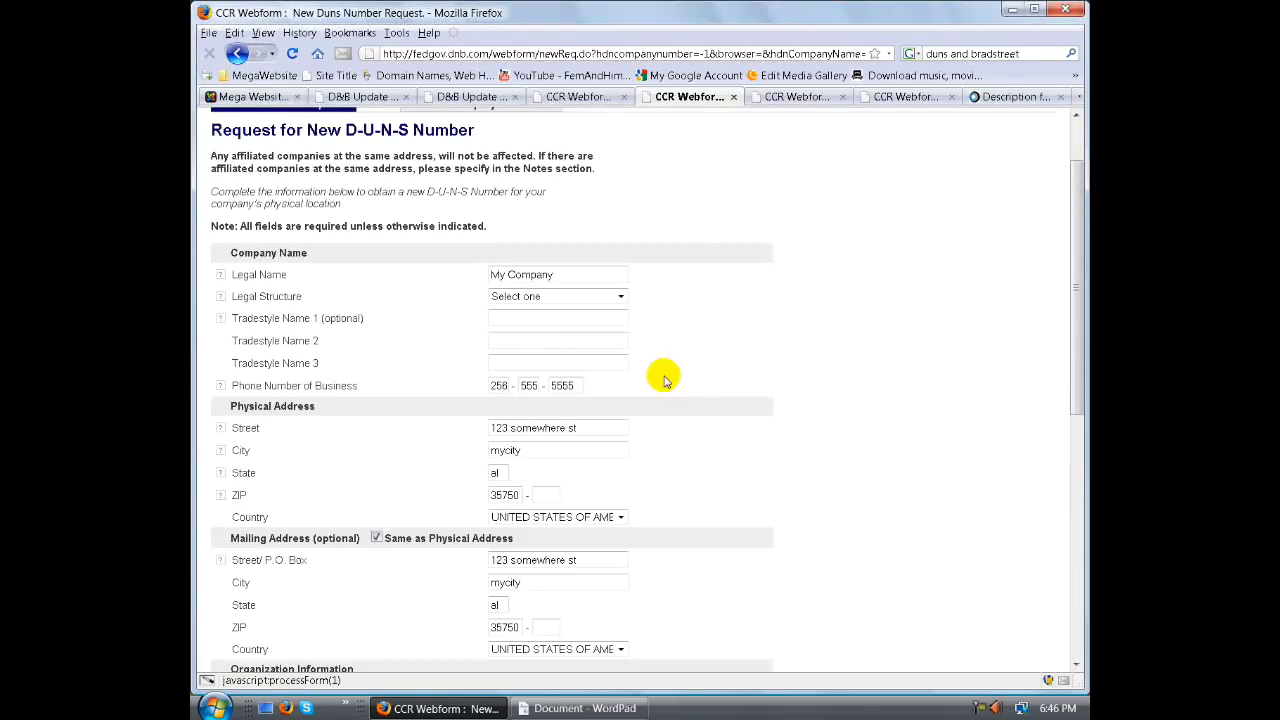
{"action": "left_click", "coordinate": [619, 296]}
{"action": "left_click", "coordinate": [600, 387]}
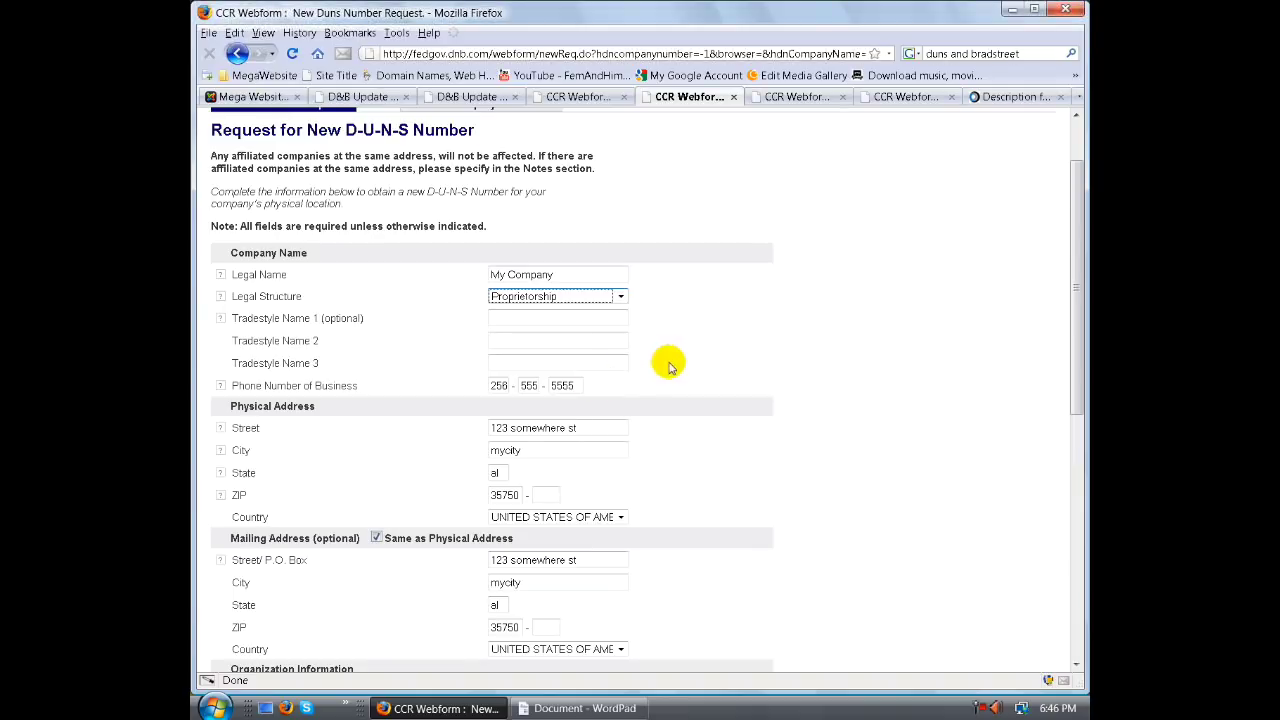
{"action": "scroll", "coordinate": [668, 364], "scroll_direction": "down", "scroll_amount": 8}
{"action": "scroll", "coordinate": [670, 366], "scroll_direction": "down", "scroll_amount": 1}
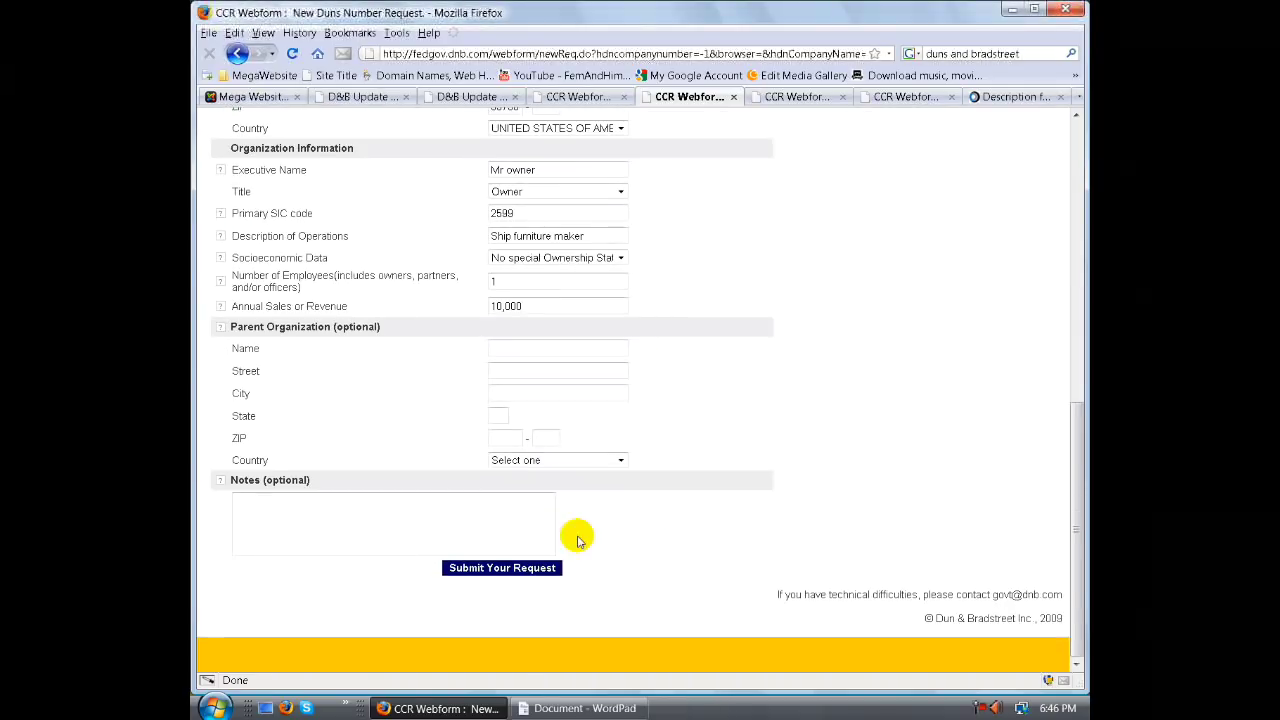
{"action": "left_click", "coordinate": [490, 569]}
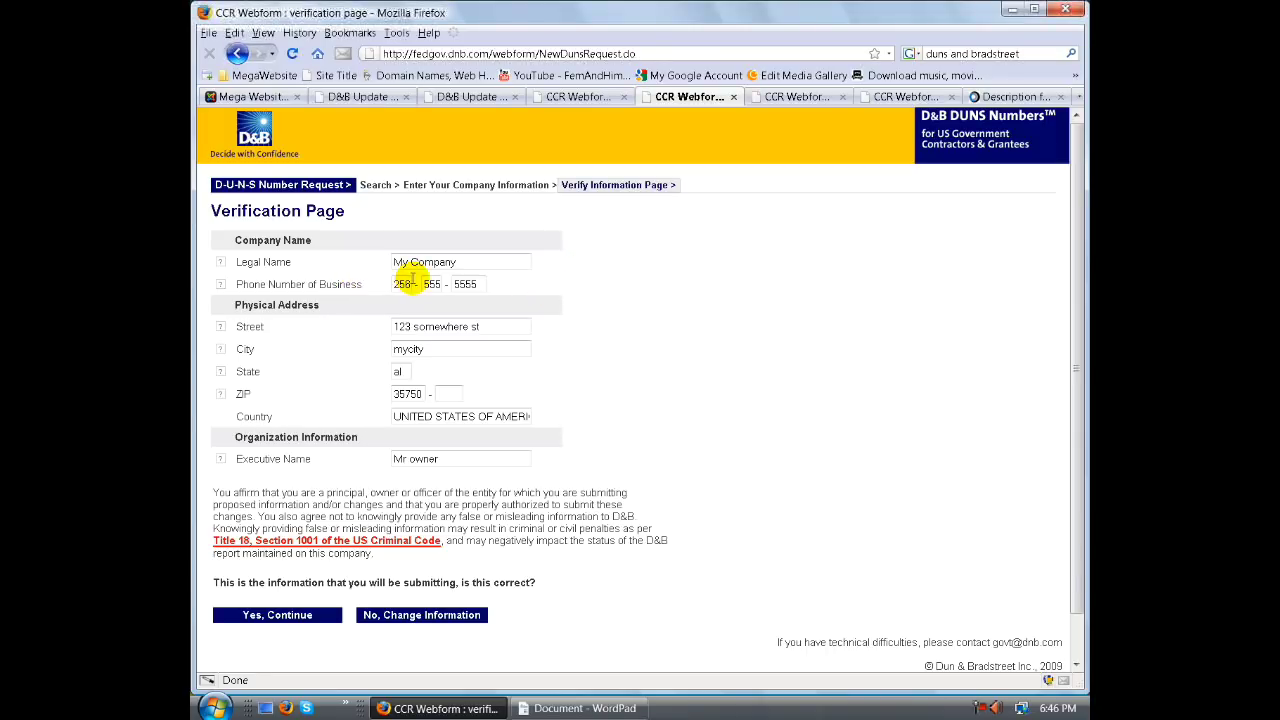
- Read the help notes for the legal name and executive name on the verification page, closing each one
{"action": "left_click", "coordinate": [220, 262]}
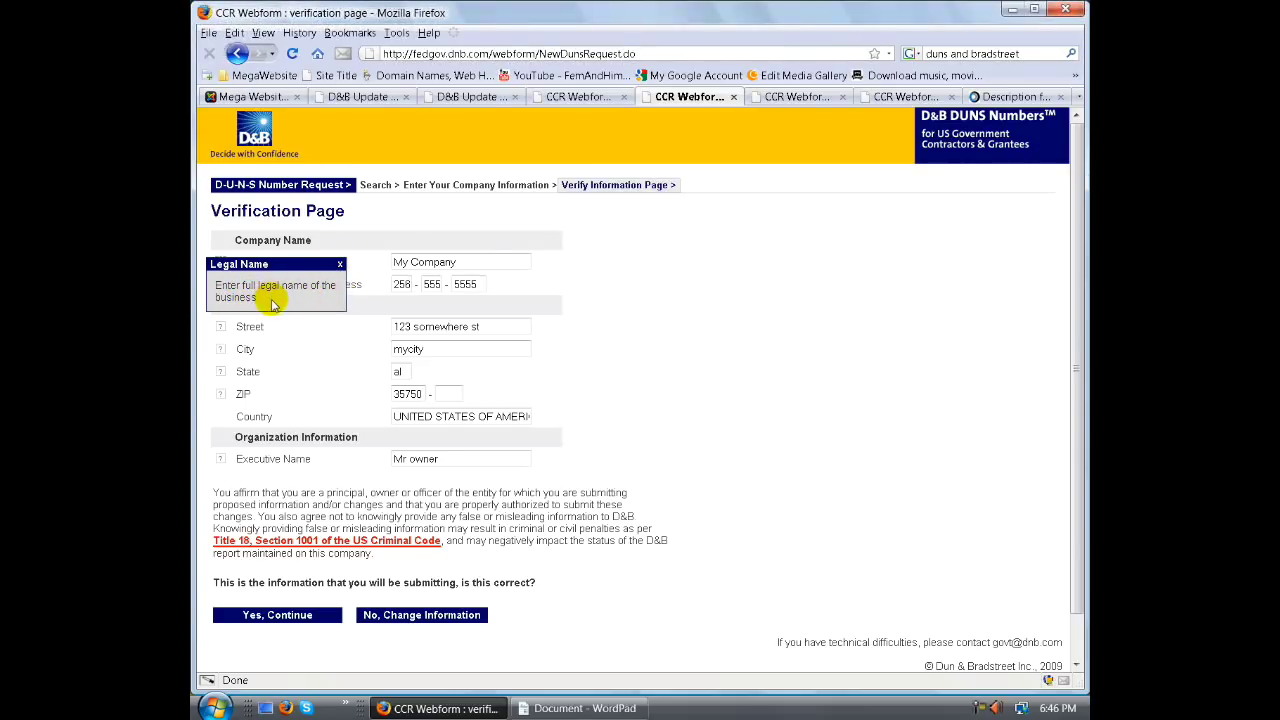
{"action": "left_click", "coordinate": [339, 264]}
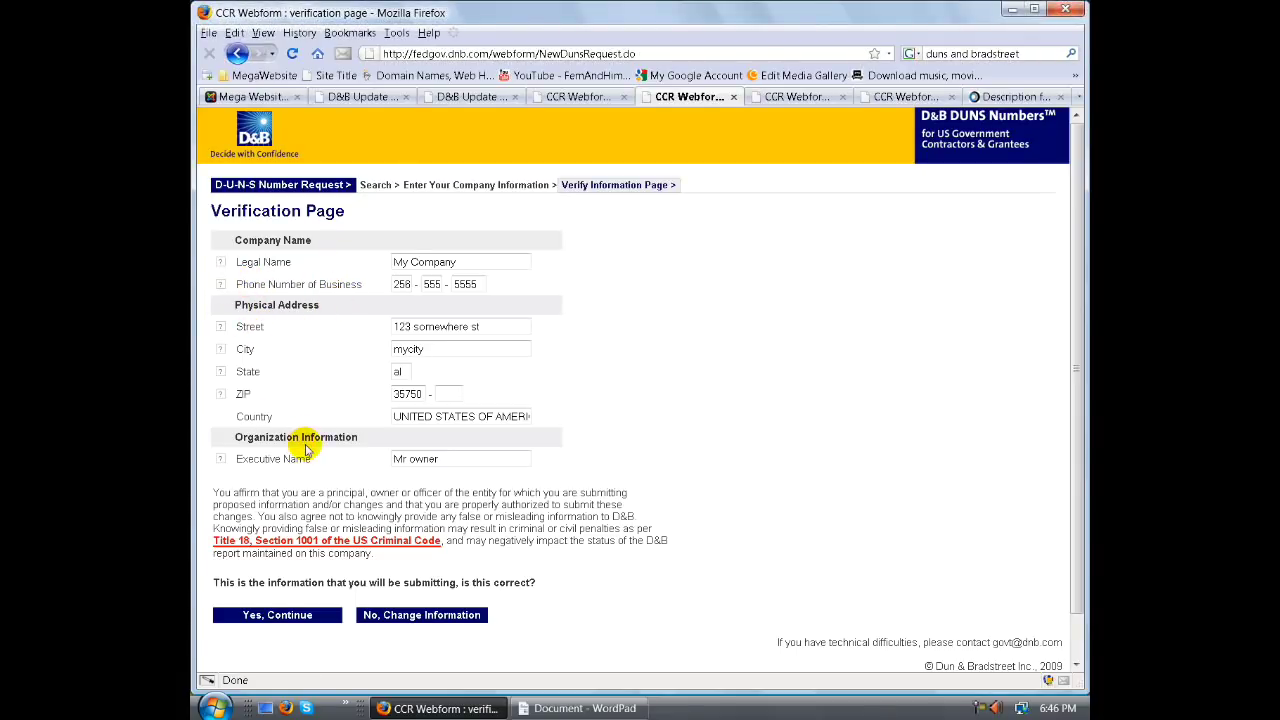
{"action": "scroll", "coordinate": [305, 450], "scroll_direction": "down", "scroll_amount": 1}
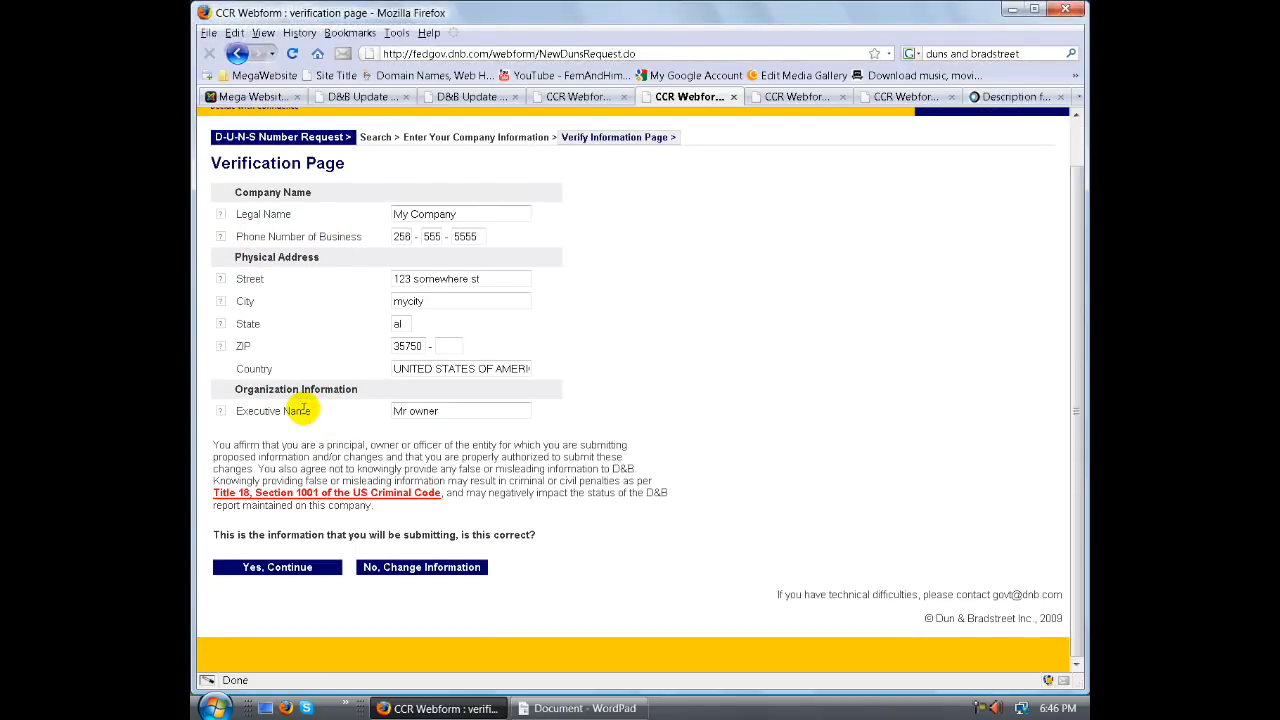
{"action": "left_click", "coordinate": [220, 410]}
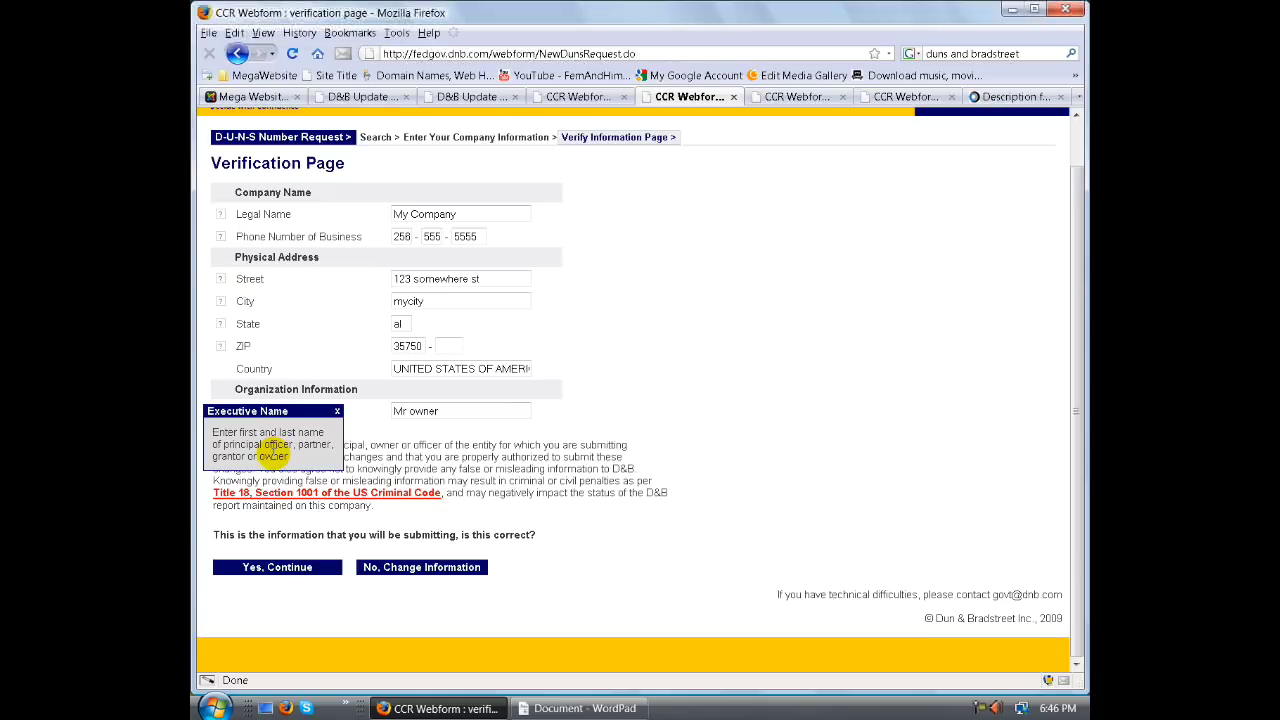
{"action": "left_click", "coordinate": [335, 411]}
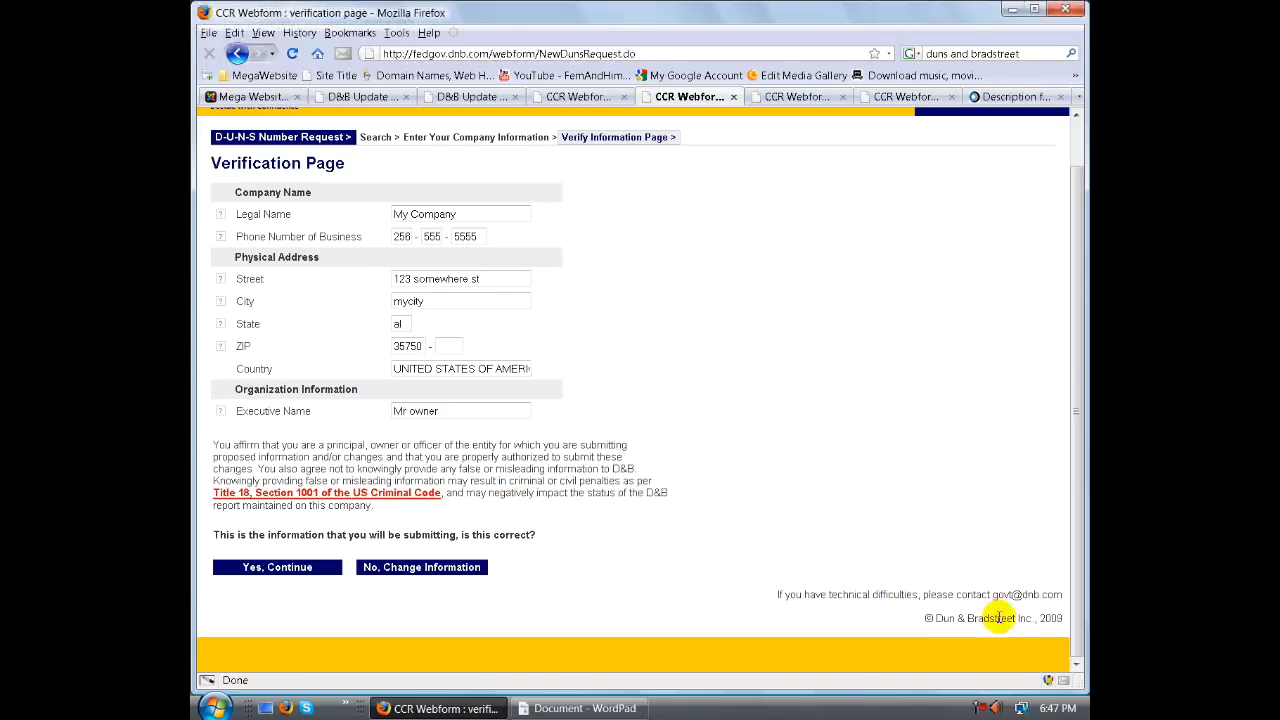
- Open the Title 18, Section 1001 disclaimer in a separate tab, read it and return to the verification page
{"action": "right_click", "coordinate": [393, 494]}
{"action": "left_click", "coordinate": [447, 526]}
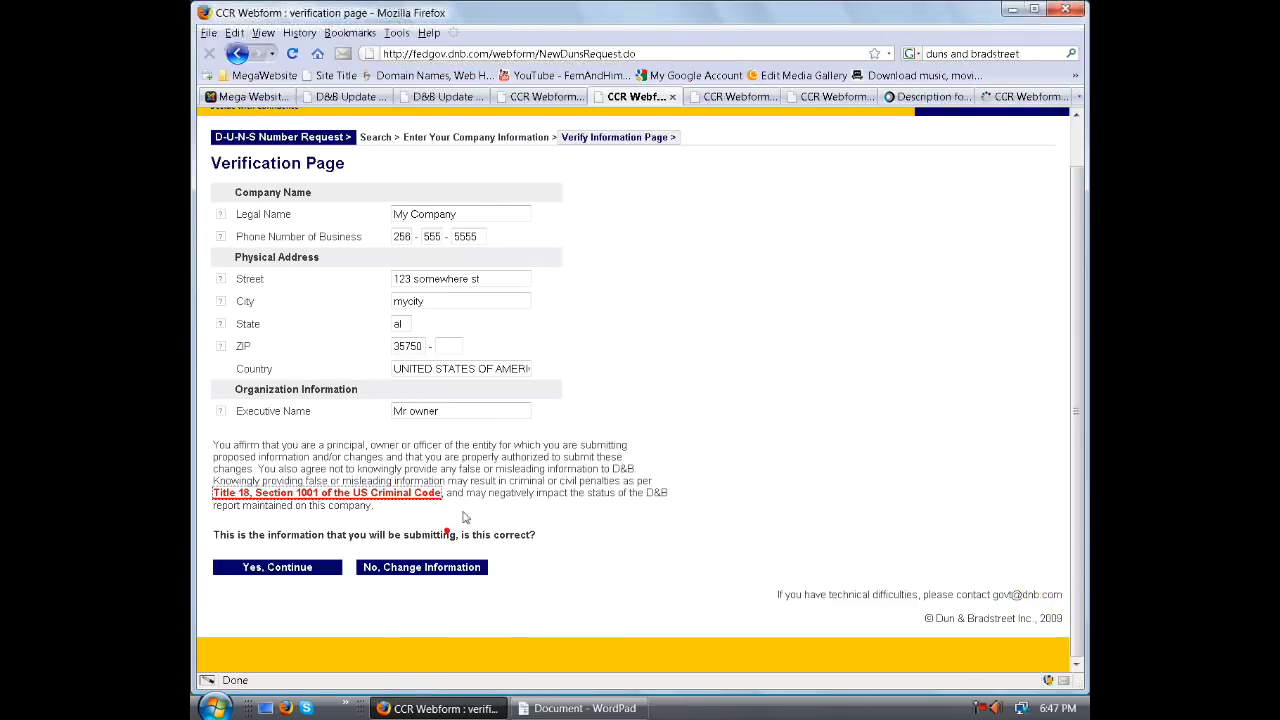
{"action": "left_click", "coordinate": [1030, 97]}
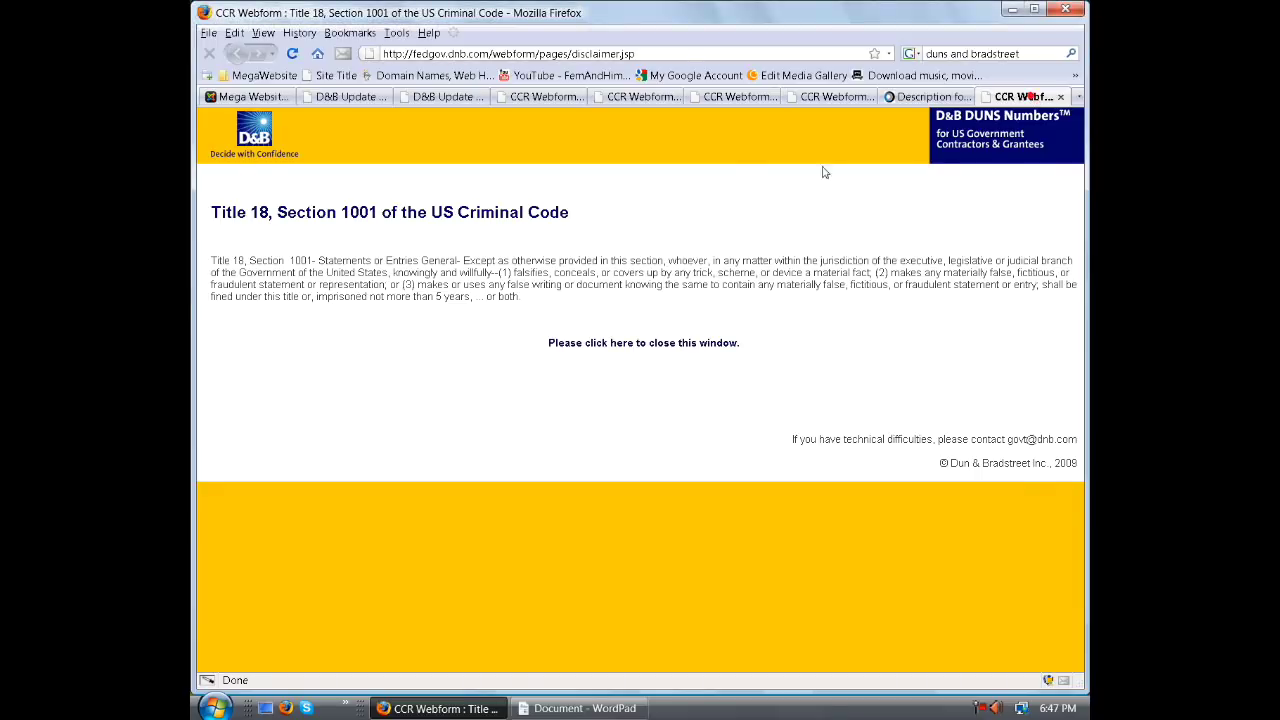
{"action": "left_click", "coordinate": [313, 212]}
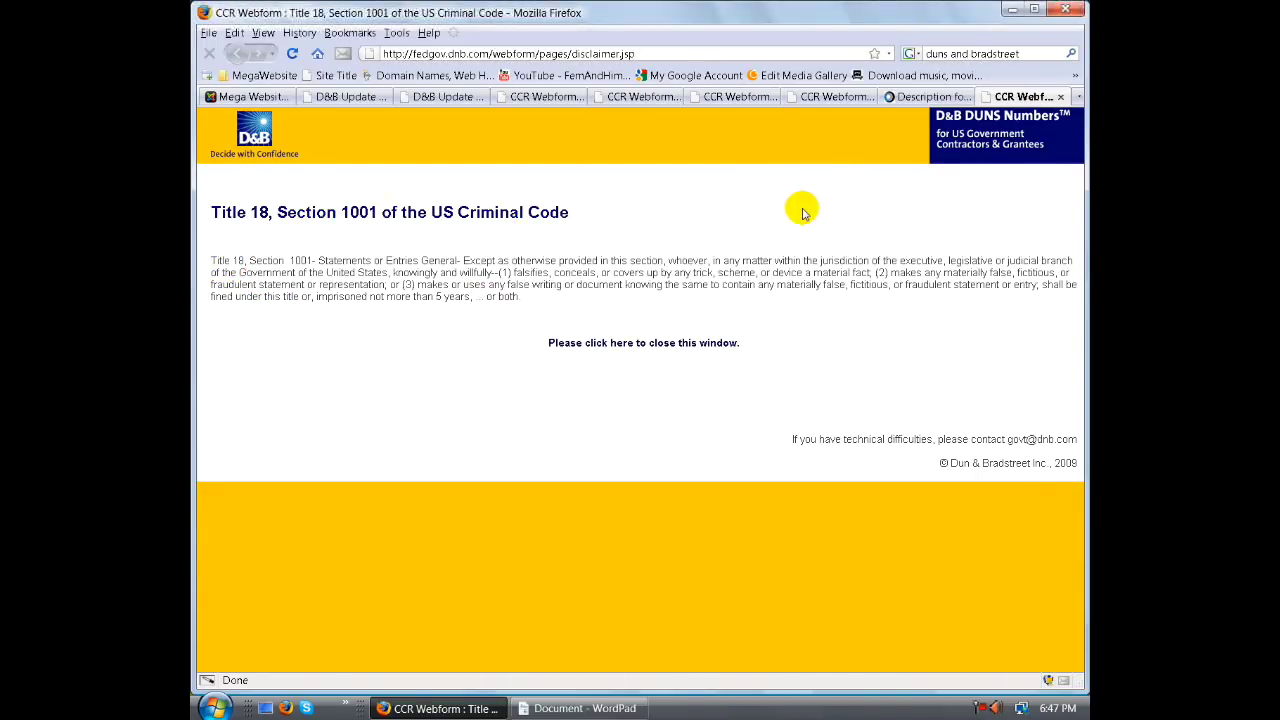
{"action": "left_click", "coordinate": [932, 96]}
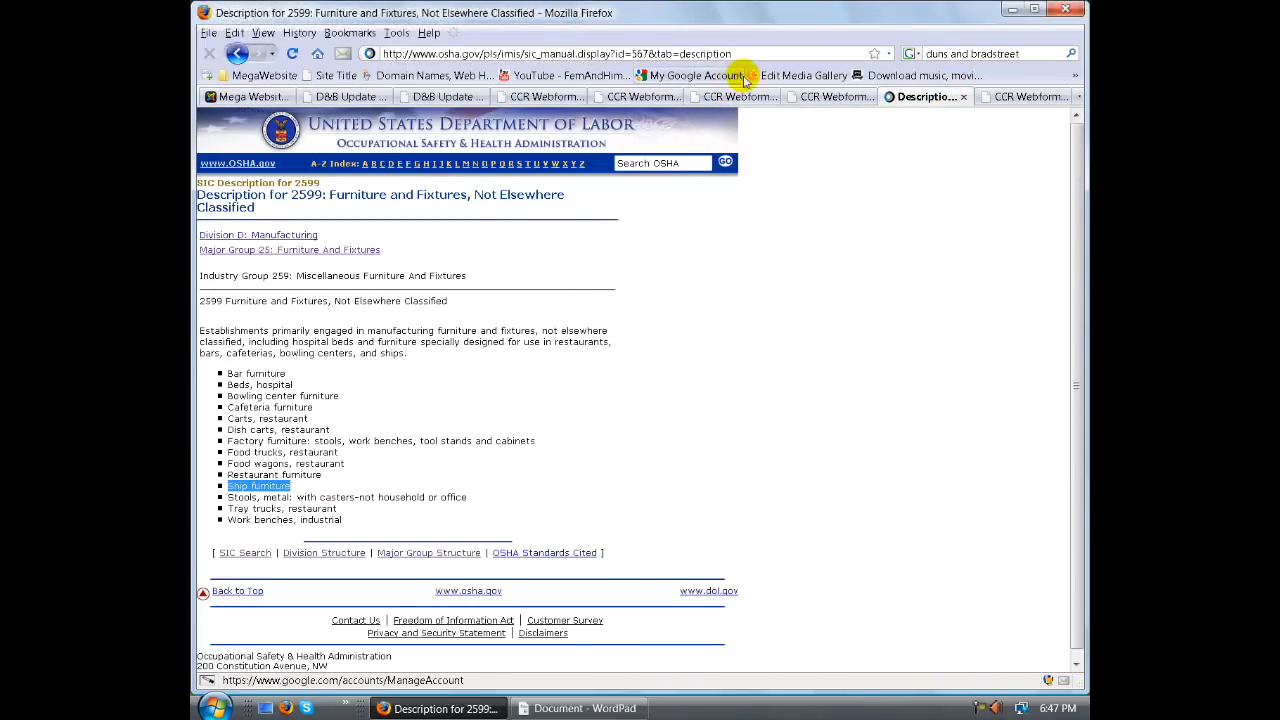
{"action": "left_click", "coordinate": [830, 97]}
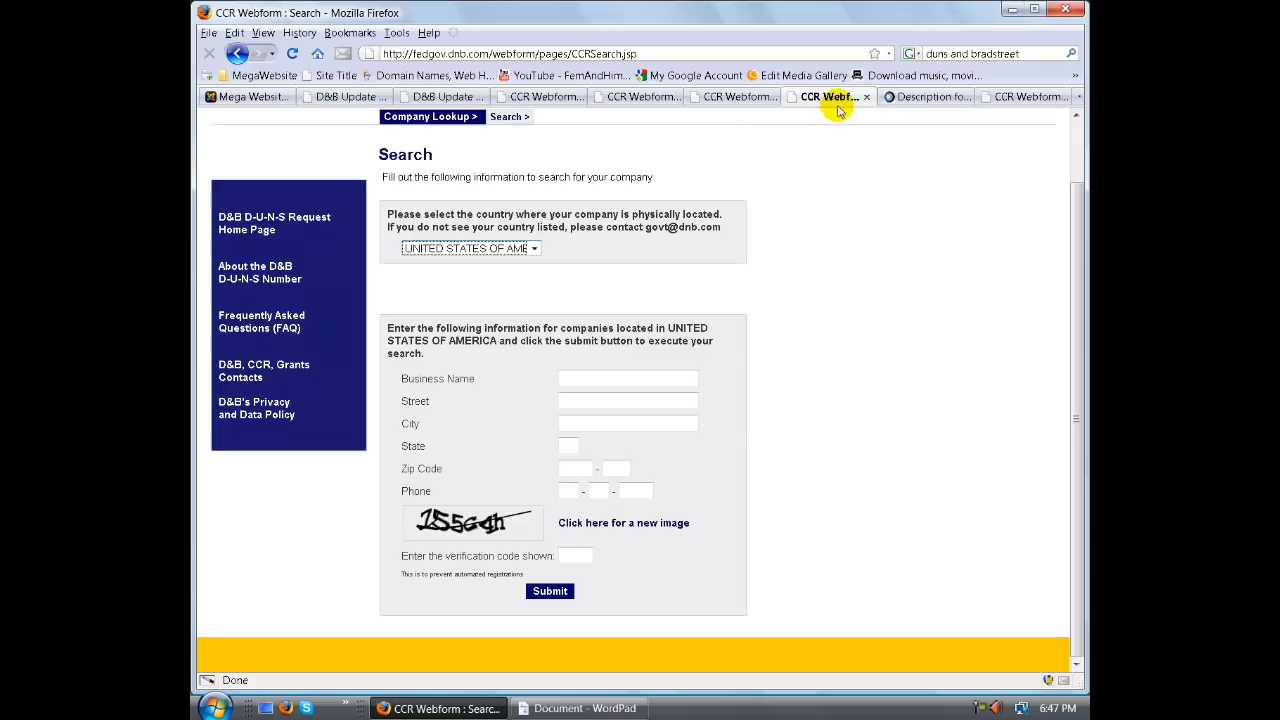
{"action": "left_click", "coordinate": [630, 97]}
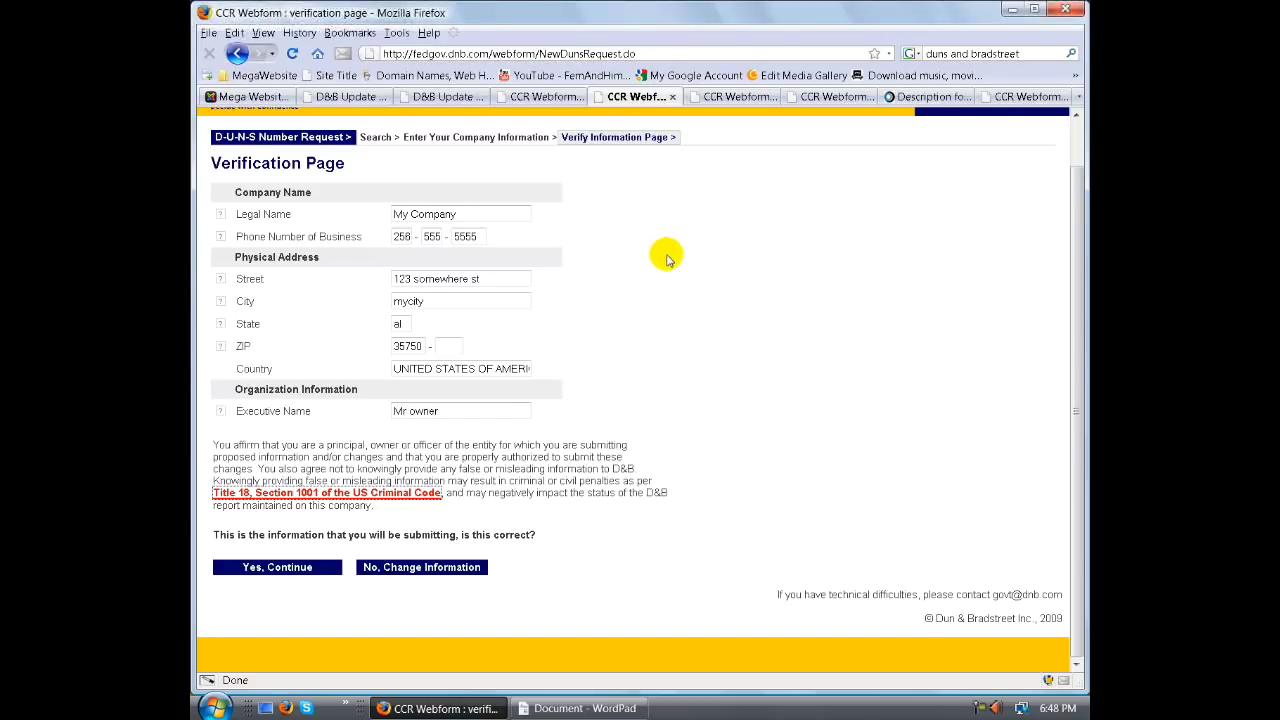
- Revisit the D&B page on getting a D-U-N-S number, the Title 18 disclaimer and the SIC 2599 description
{"action": "left_click", "coordinate": [441, 96]}
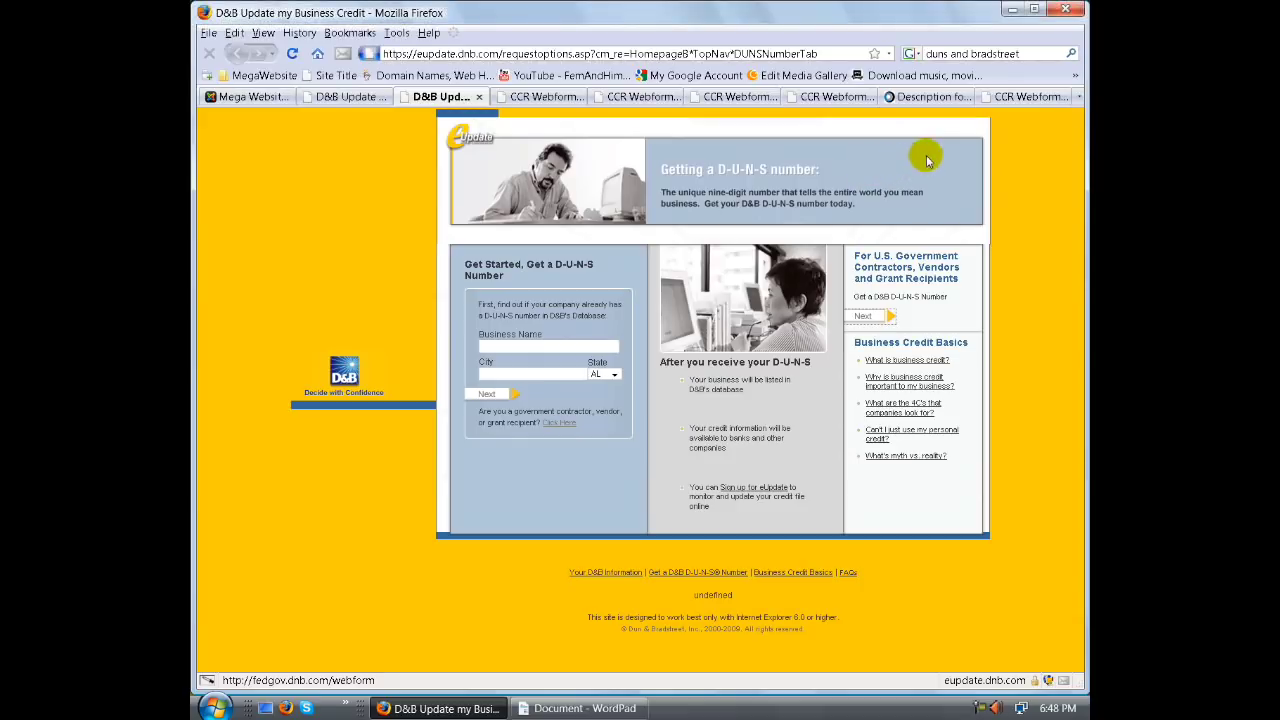
{"action": "left_click", "coordinate": [1030, 96]}
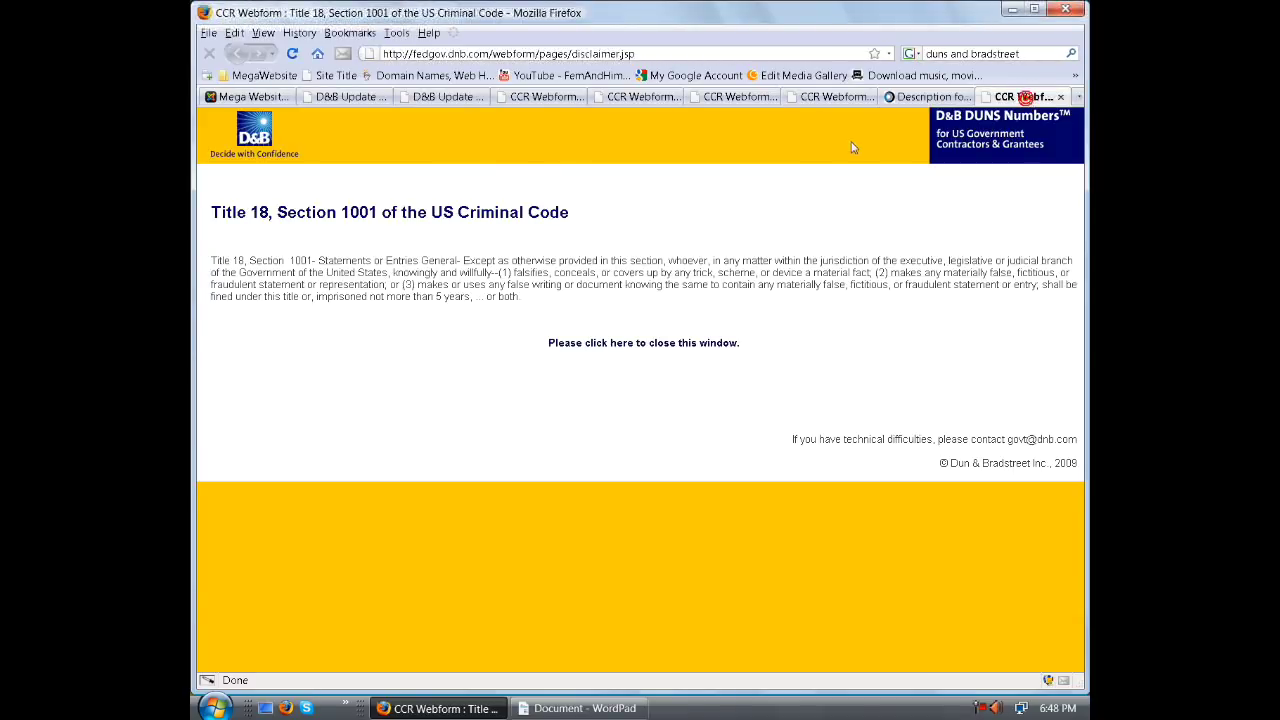
{"action": "left_click", "coordinate": [906, 97]}
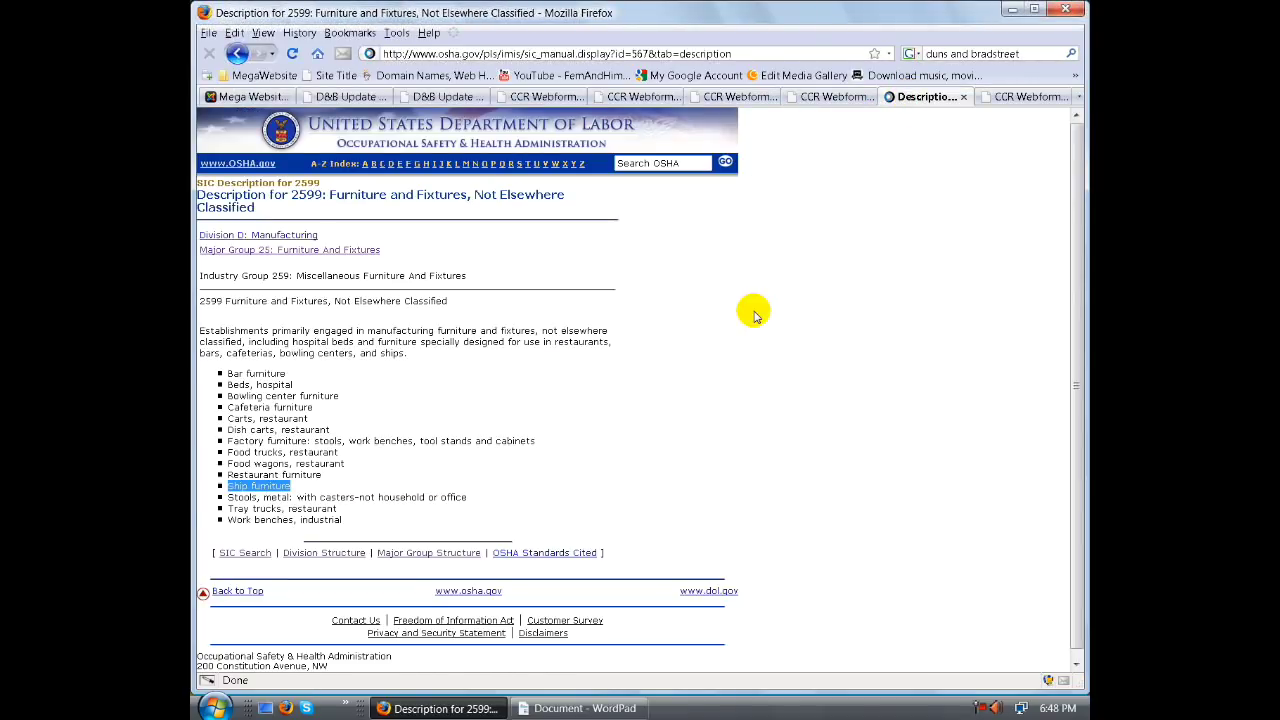